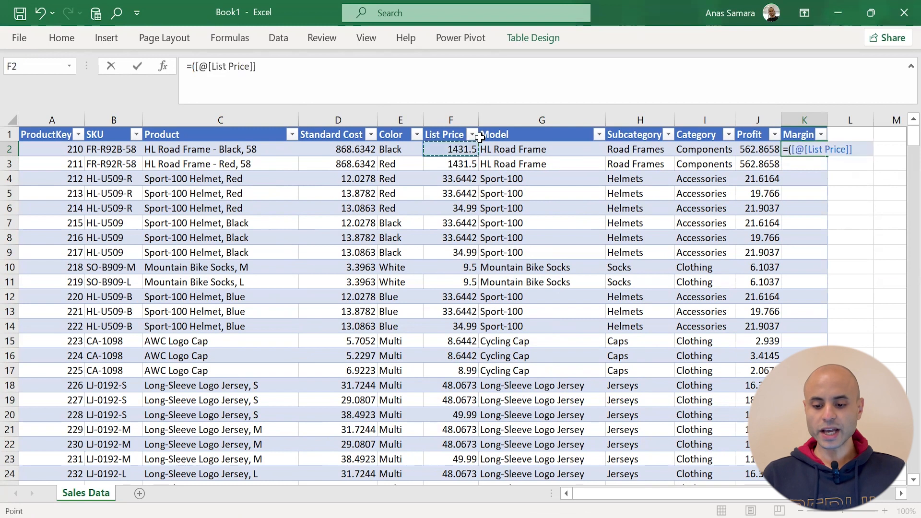
# Complete the Margin column formula as =([@[List Price]]-[@[Standard Cost]])/[@[List Price]]
pyautogui.write('-')
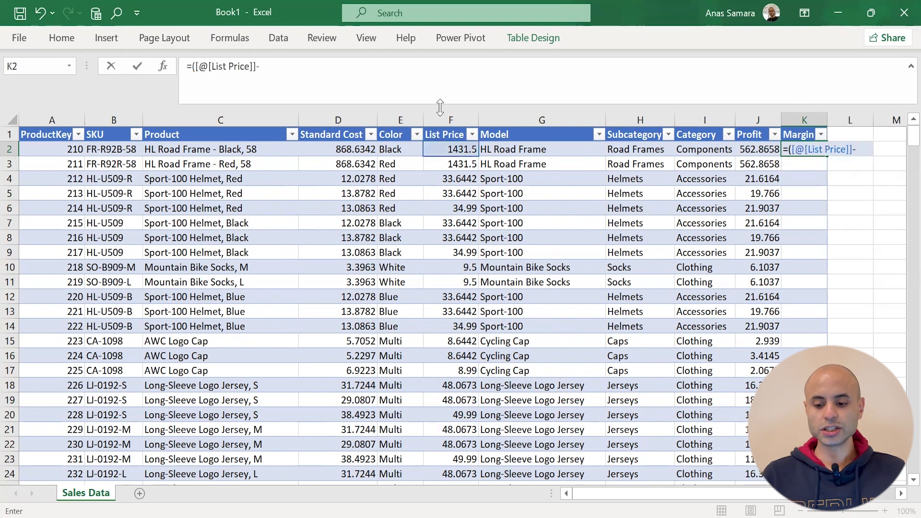
pyautogui.click(359, 149)
pyautogui.write(')')
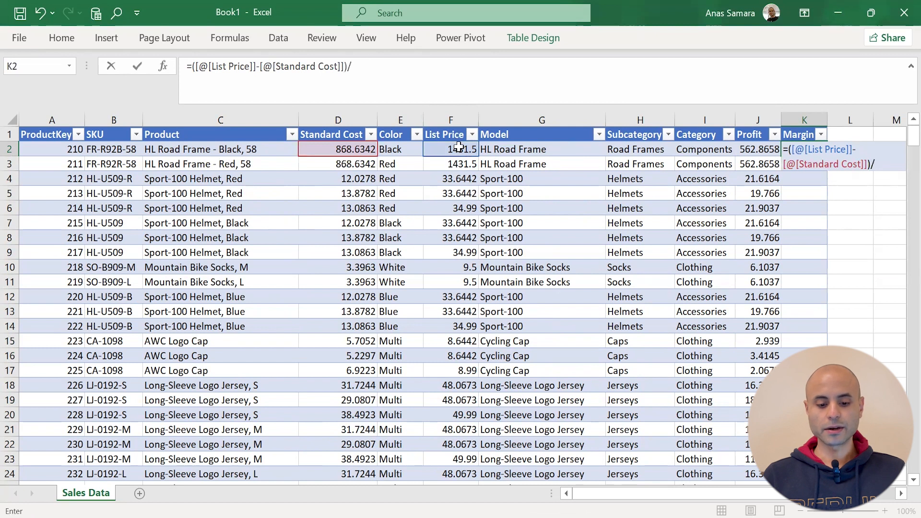
pyautogui.write('/')
pyautogui.click(458, 149)
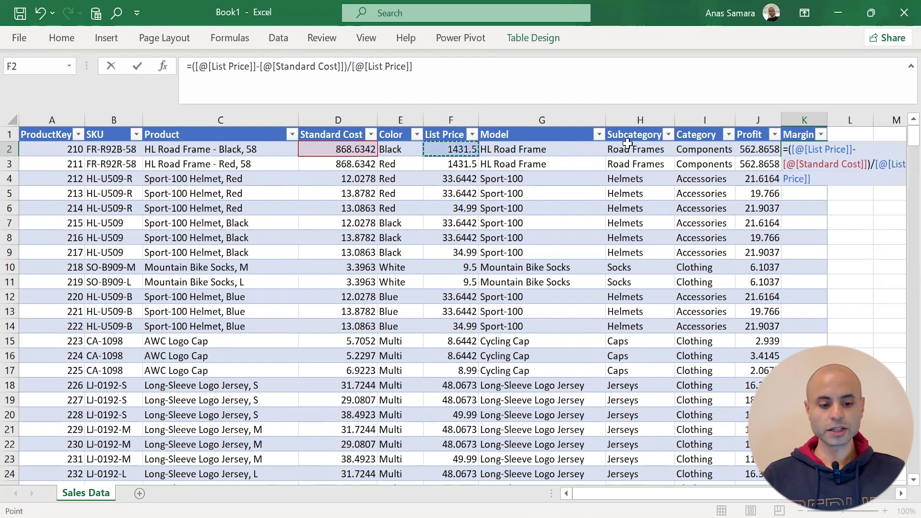
pyautogui.press('Return')
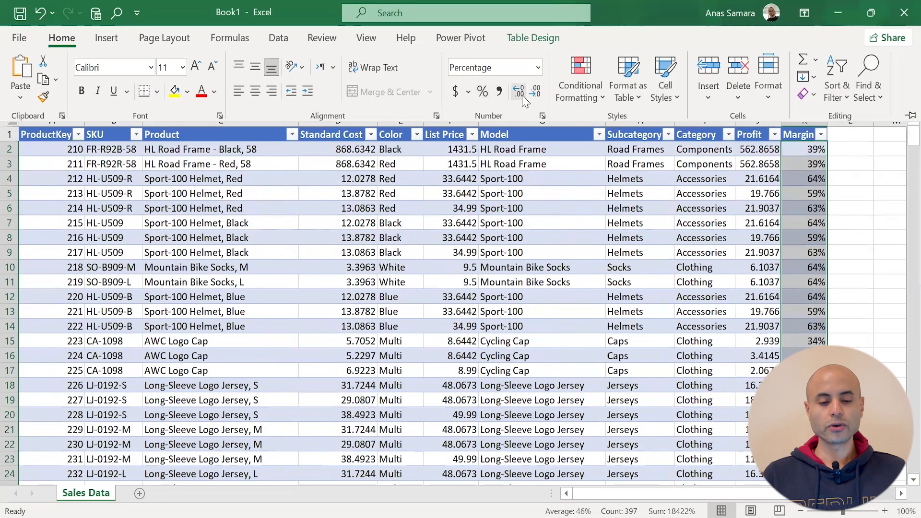
# Show the Margin column percentages with two decimal places
pyautogui.click(522, 96)
pyautogui.click(523, 96)
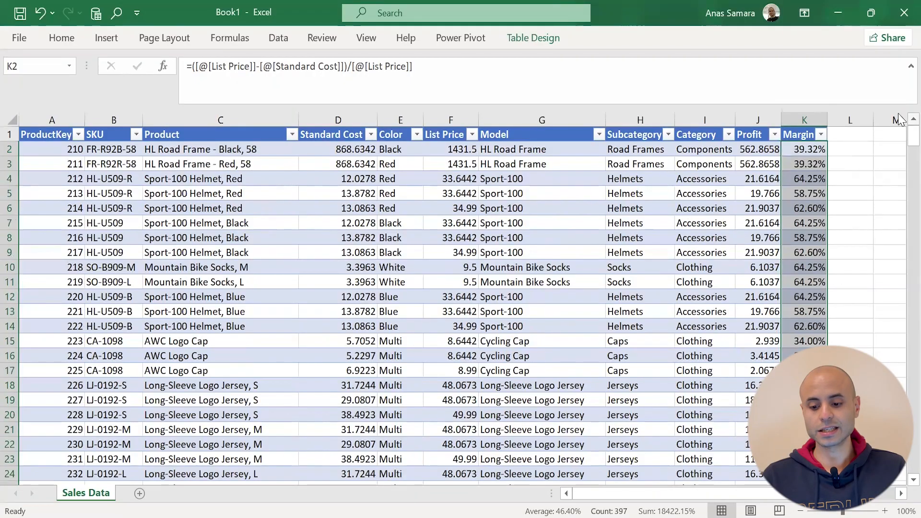
pyautogui.click(850, 179)
# Examine the sales table's column headings and its product rows down to the last record
pyautogui.moveTo(53, 134); pyautogui.dragTo(822, 134)
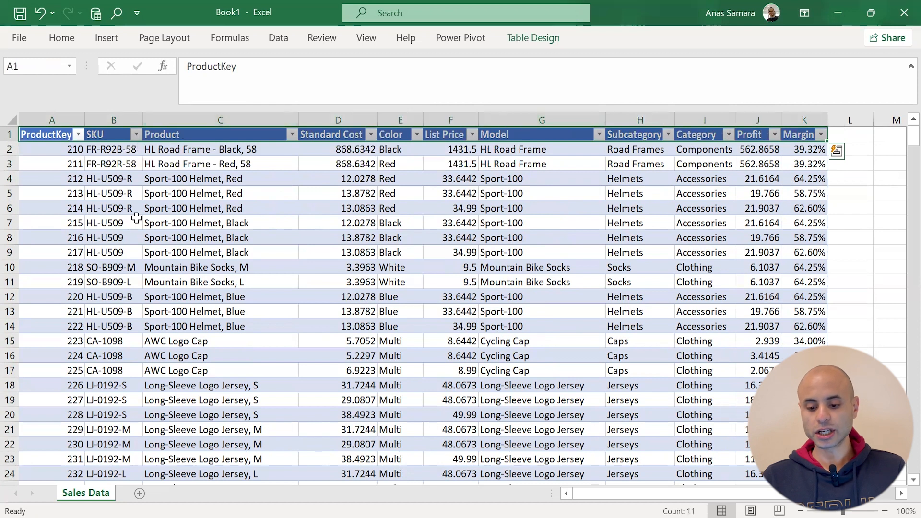
pyautogui.click(112, 254)
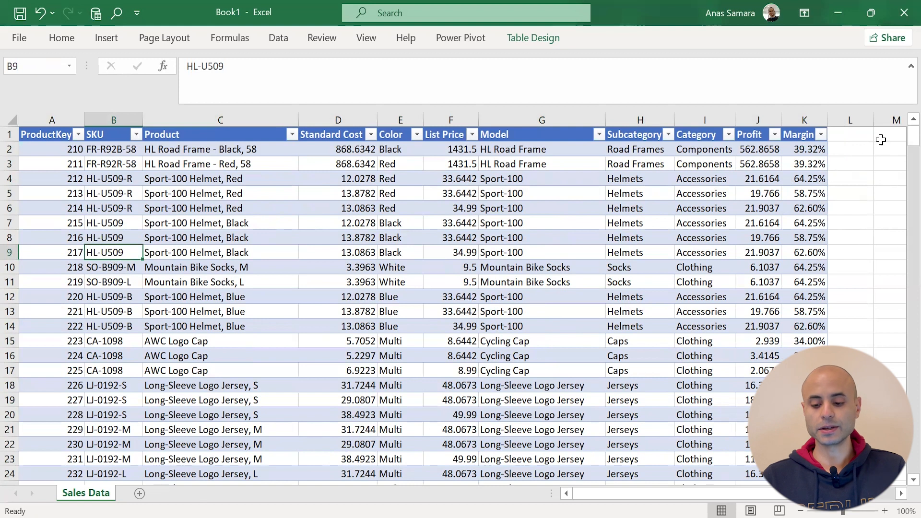
pyautogui.moveTo(911, 138); pyautogui.dragTo(893, 290)
pyautogui.moveTo(913, 197); pyautogui.dragTo(903, 472)
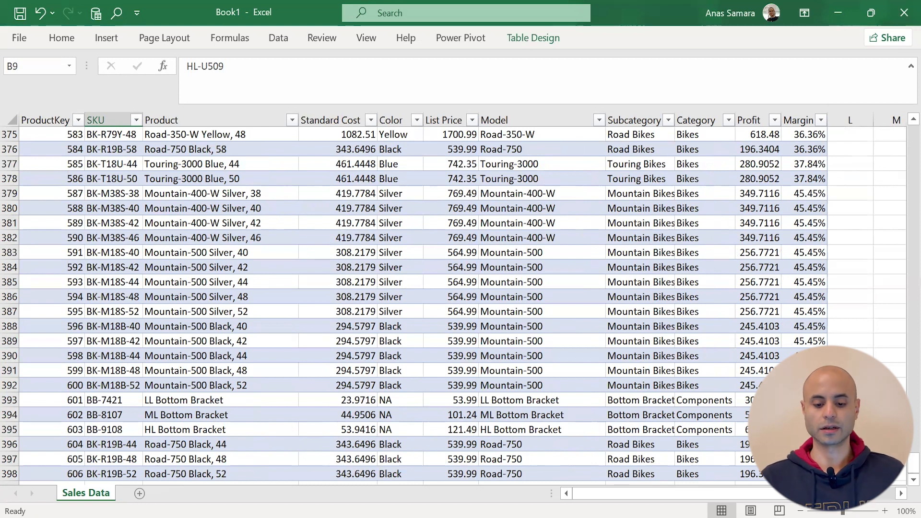
# Select the whole sales table and look through the previews of the recommended PivotTables without inserting one
pyautogui.click(106, 38)
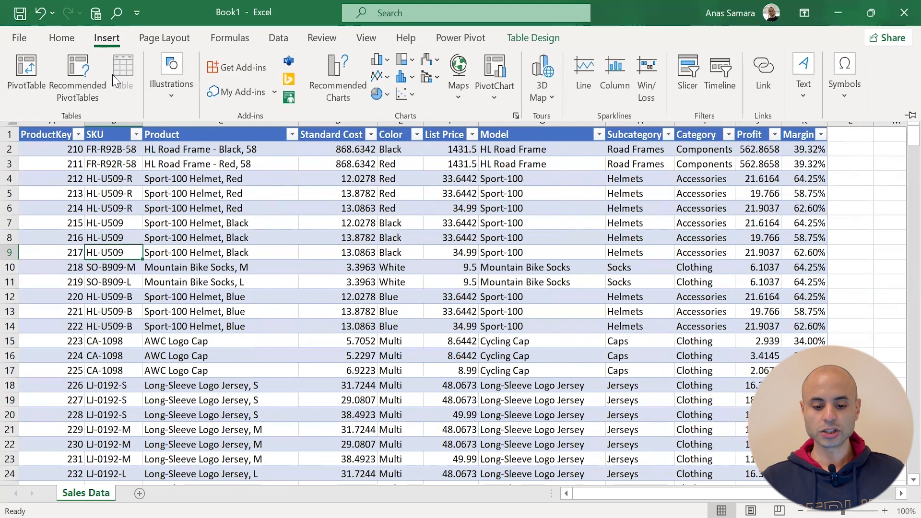
pyautogui.click(151, 162)
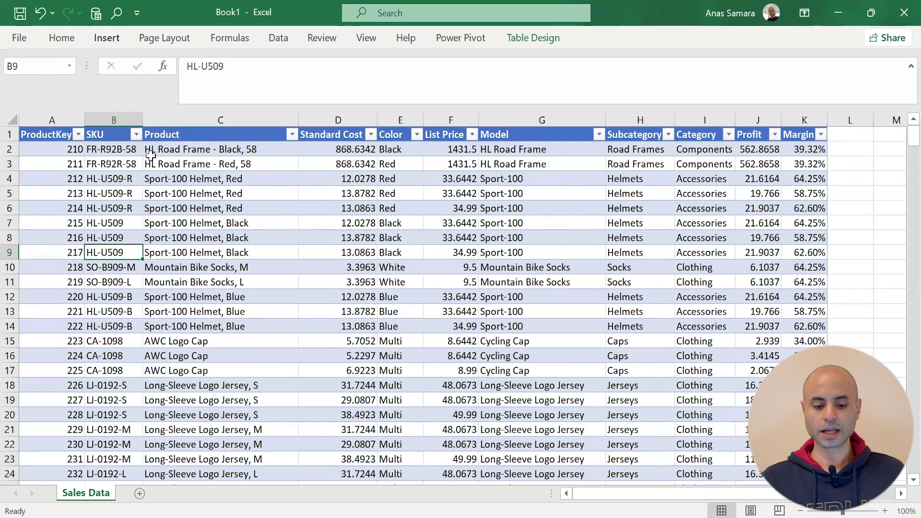
pyautogui.hotkey('ctrl', 'a')
pyautogui.click(111, 42)
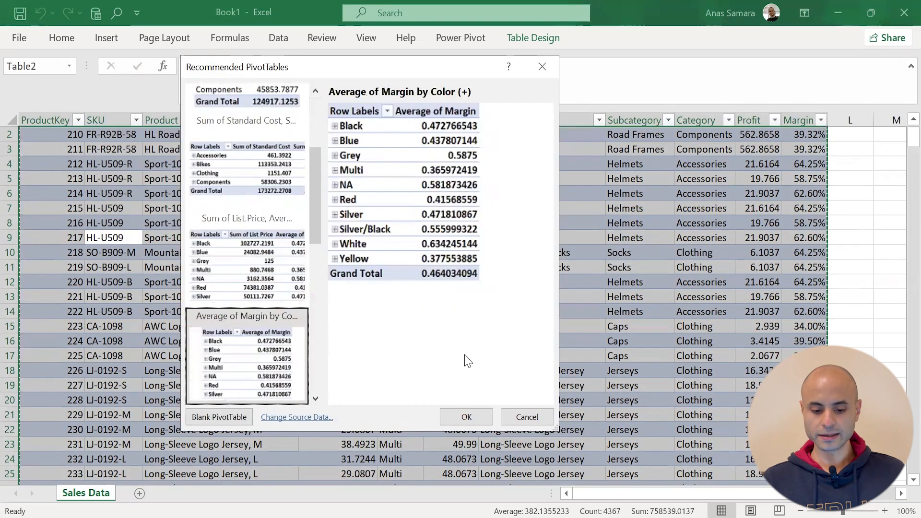
pyautogui.press('Down')
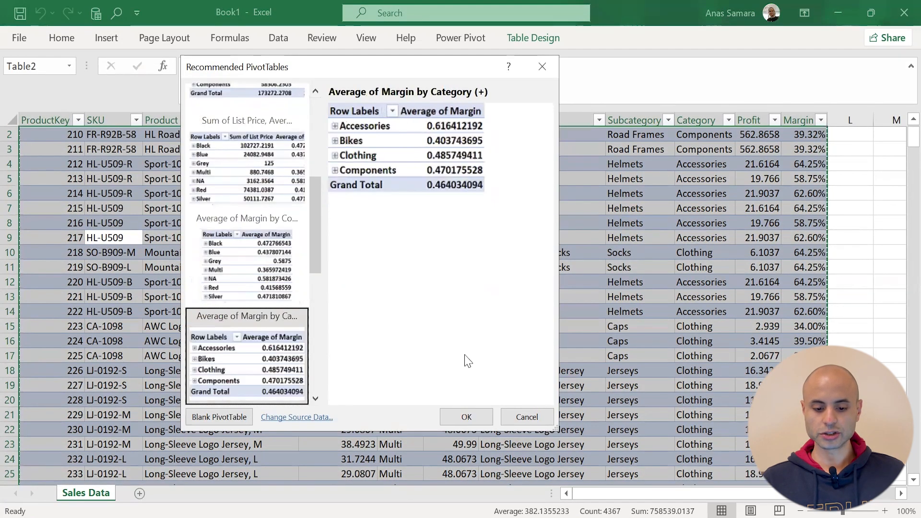
pyautogui.press('Down')
pyautogui.press('Down')
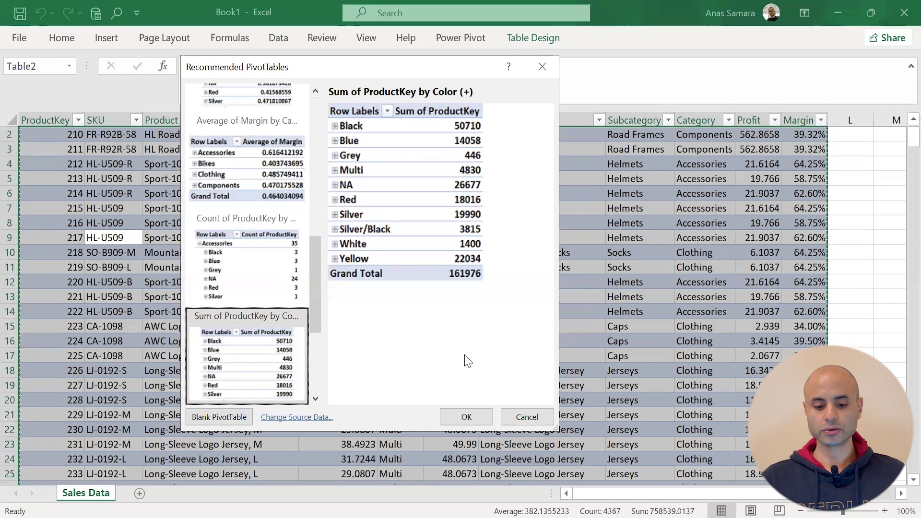
pyautogui.press('Down')
pyautogui.press('Down')
pyautogui.press('Escape')
# Insert a PivotTable from the sales table on a new worksheet and add Product to its rows
pyautogui.click(107, 38)
pyautogui.click(42, 79)
pyautogui.click(416, 344)
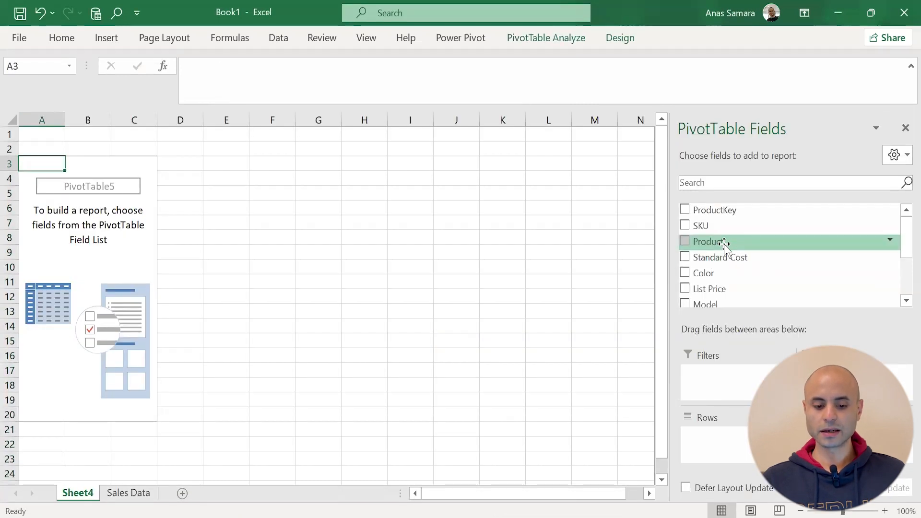
pyautogui.moveTo(724, 243); pyautogui.dragTo(740, 436)
# Arrange the PivotTable field list with fields and areas side by side, and add Profit to the values
pyautogui.click(895, 155)
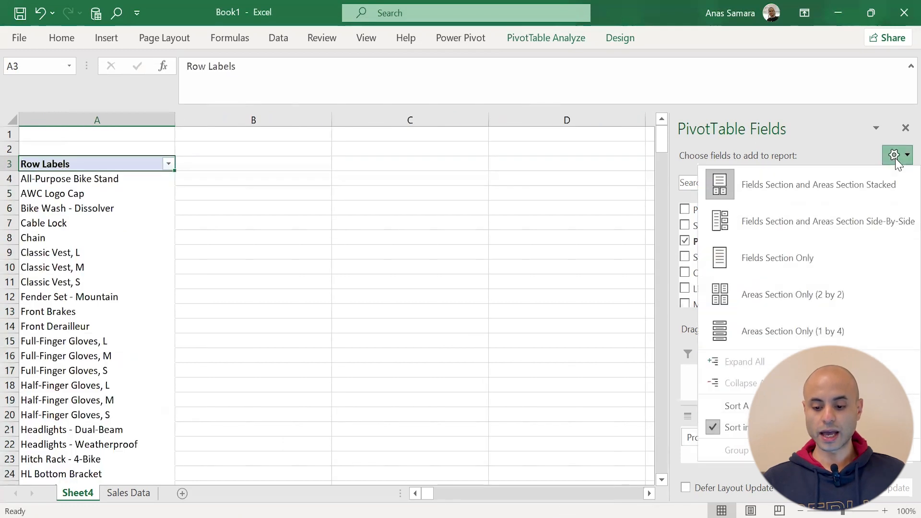
pyautogui.click(804, 225)
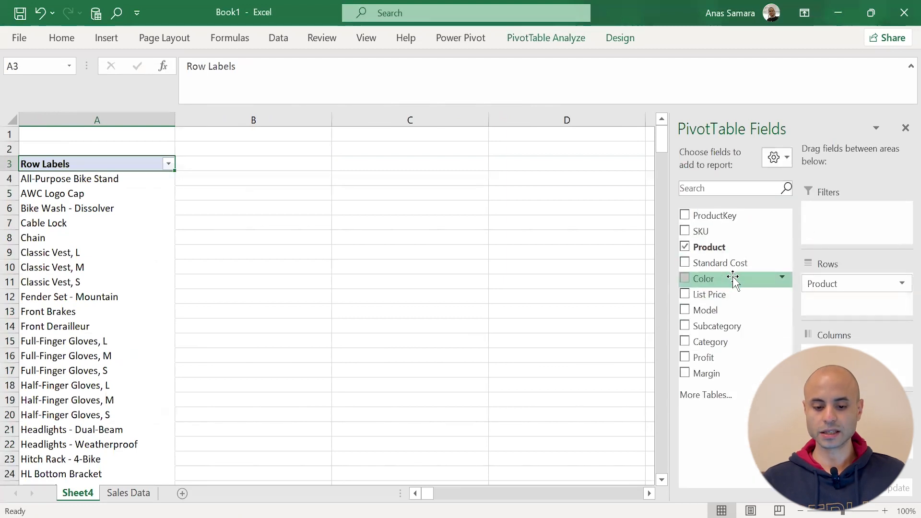
pyautogui.click(778, 156)
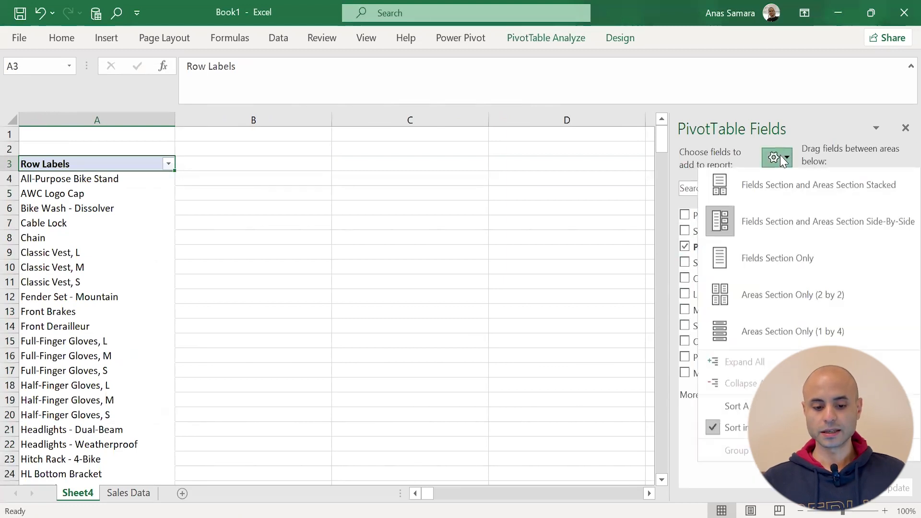
pyautogui.click(767, 200)
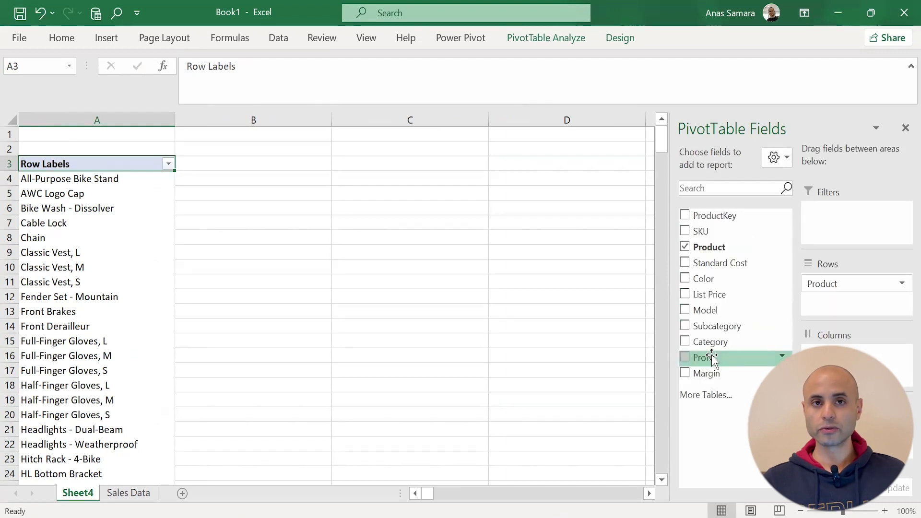
pyautogui.moveTo(704, 357); pyautogui.dragTo(854, 430)
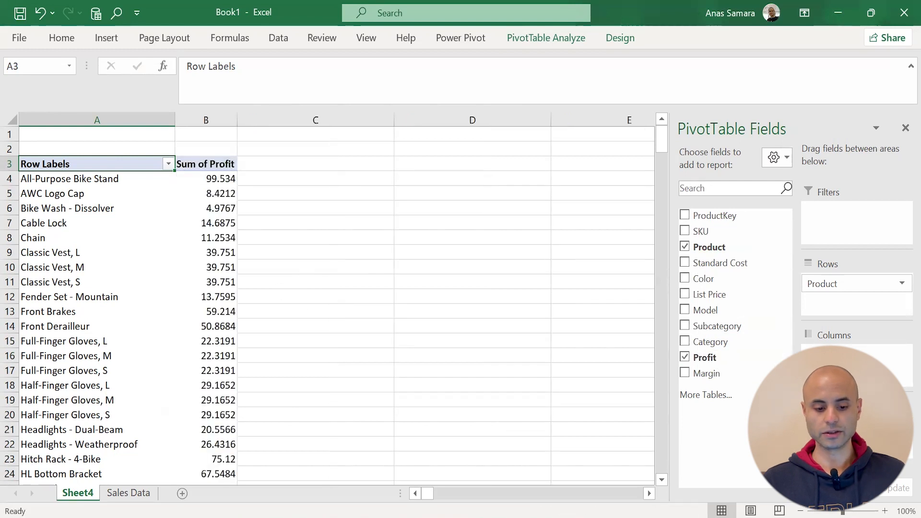
# Summarize the PivotTable's Profit value field by Average
pyautogui.click(858, 426)
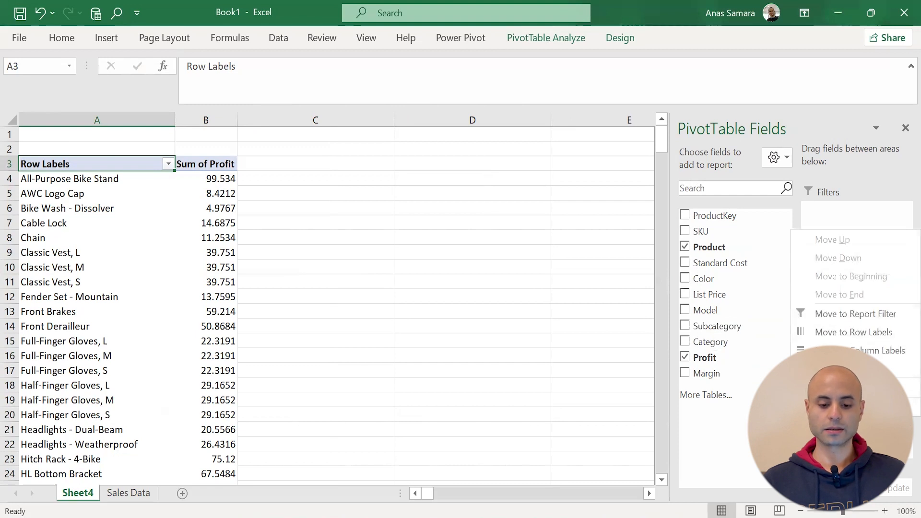
pyautogui.click(863, 407)
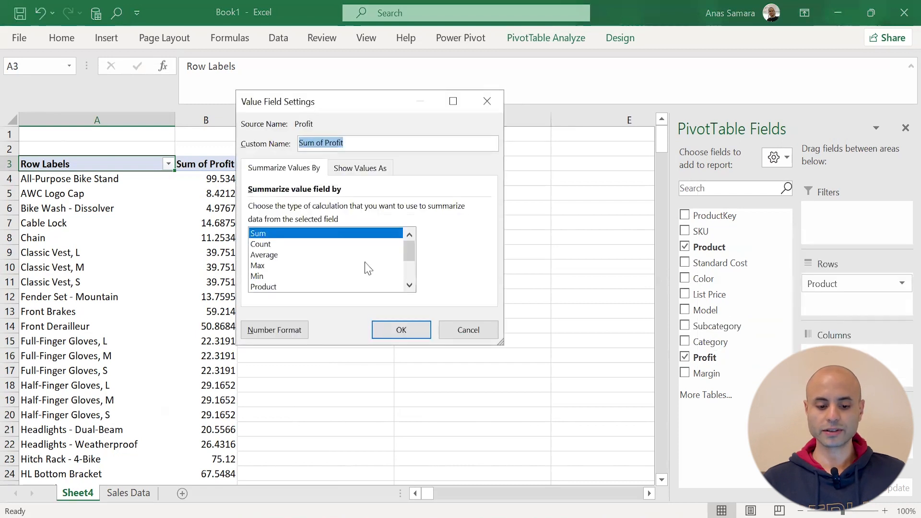
pyautogui.click(268, 255)
pyautogui.click(411, 332)
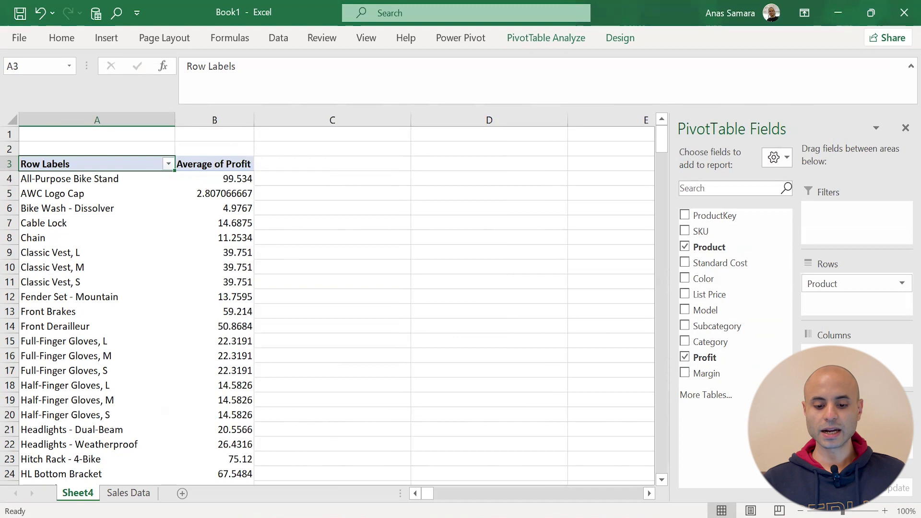
# Switch the Profit value field's calculation back to Sum
pyautogui.click(857, 427)
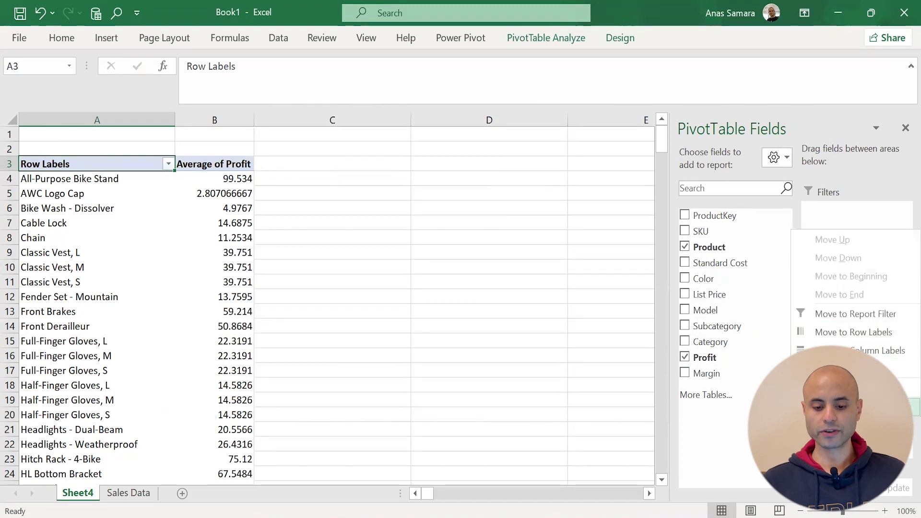
pyautogui.click(858, 407)
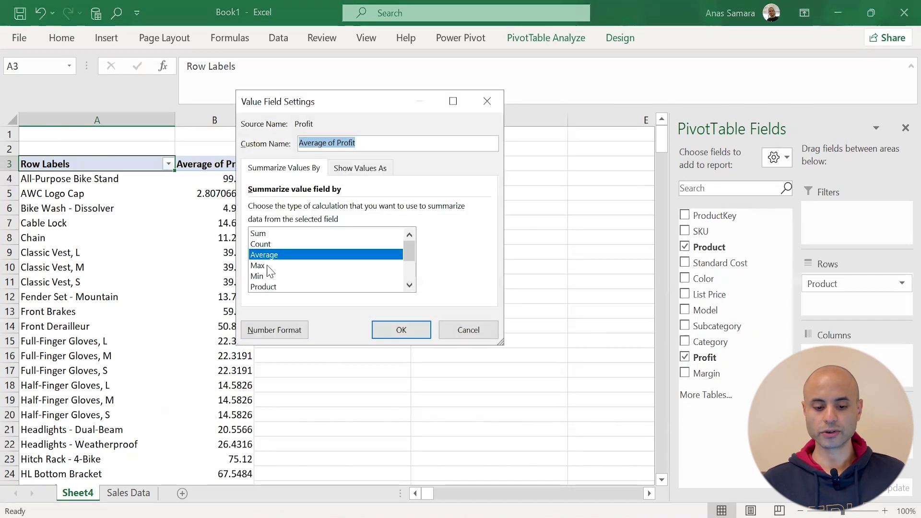
pyautogui.click(259, 233)
pyautogui.click(401, 326)
# Format the PivotTable's Profit values as Currency with the $ symbol and 0 decimal places
pyautogui.rightClick(223, 181)
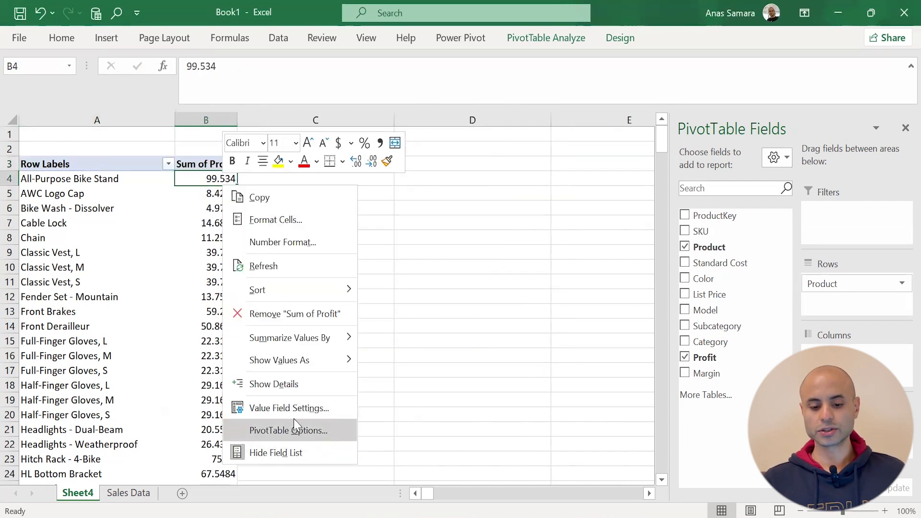
pyautogui.press('Escape')
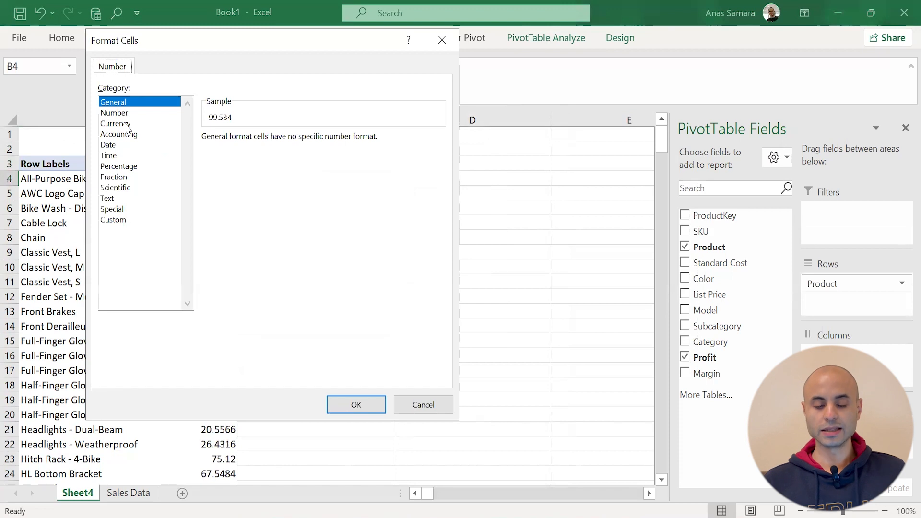
pyautogui.click(120, 123)
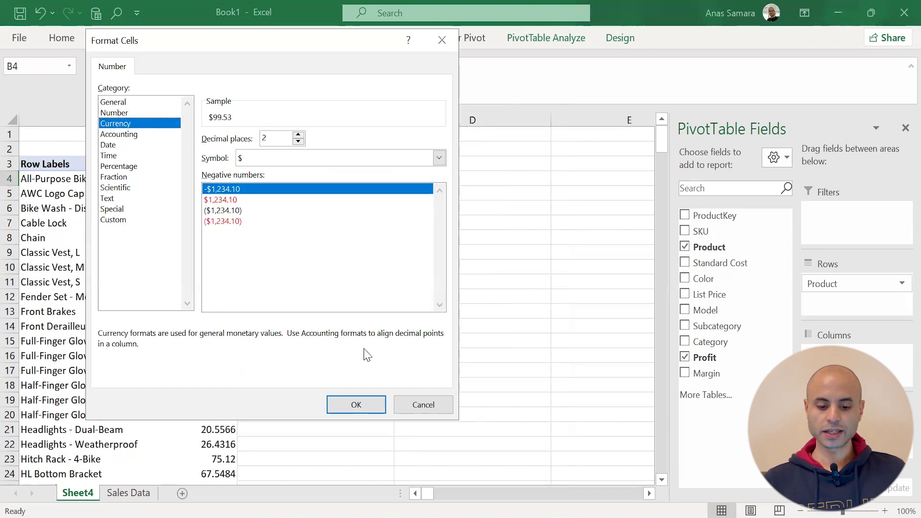
pyautogui.click(299, 142)
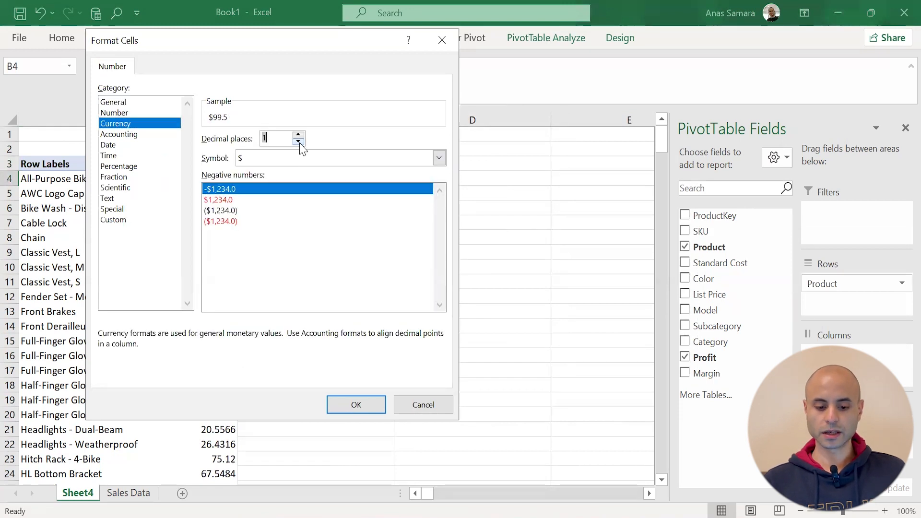
pyautogui.click(299, 142)
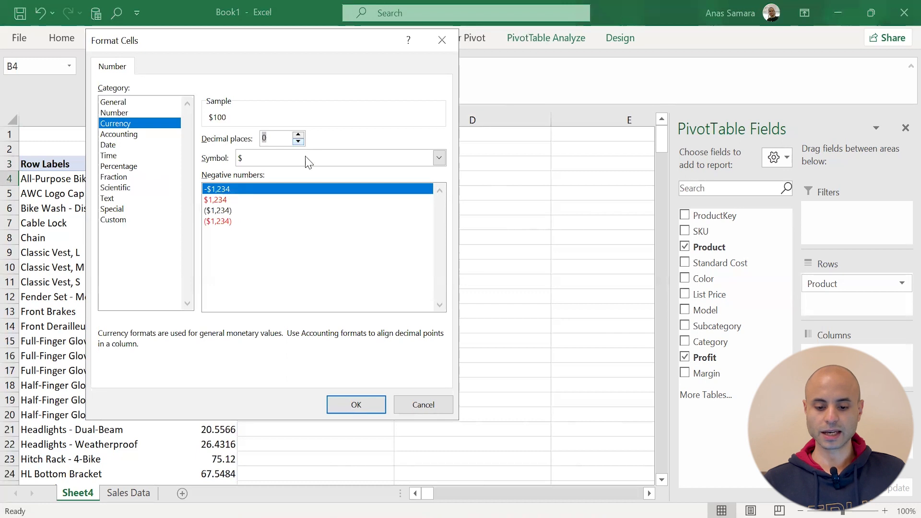
pyautogui.click(356, 405)
# Add Category as a report filter and restrict the PivotTable to Bikes
pyautogui.moveTo(710, 341); pyautogui.dragTo(830, 211)
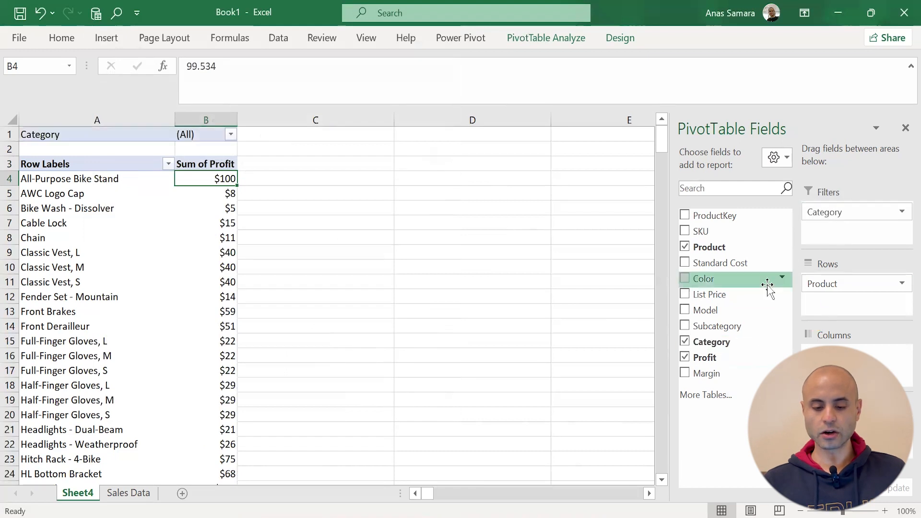
pyautogui.click(230, 135)
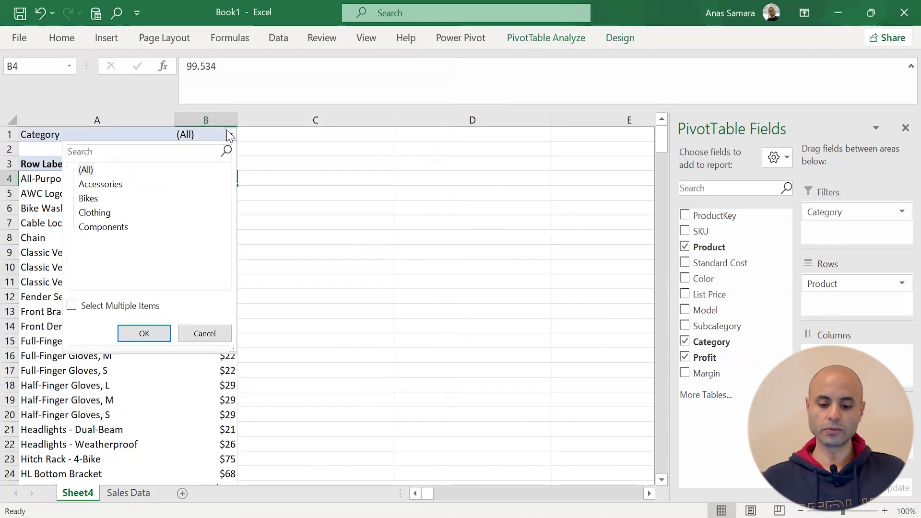
pyautogui.click(97, 185)
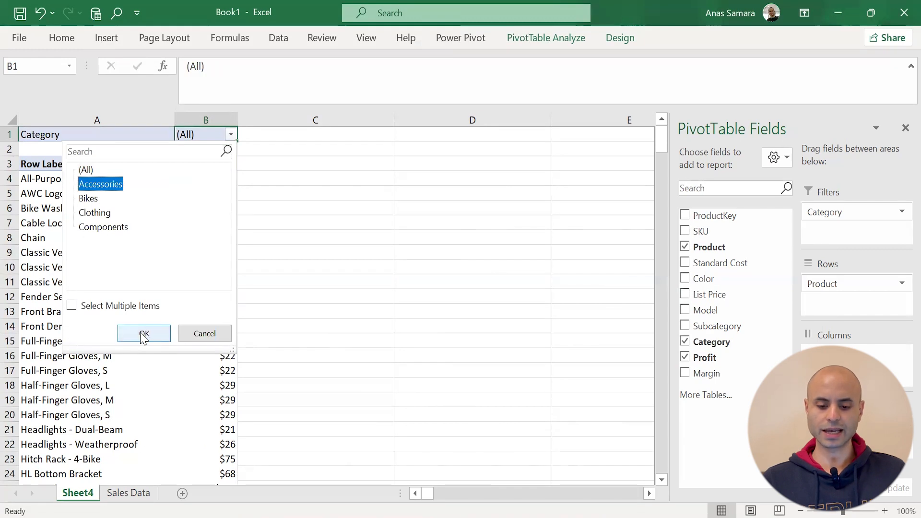
pyautogui.click(88, 198)
pyautogui.click(147, 335)
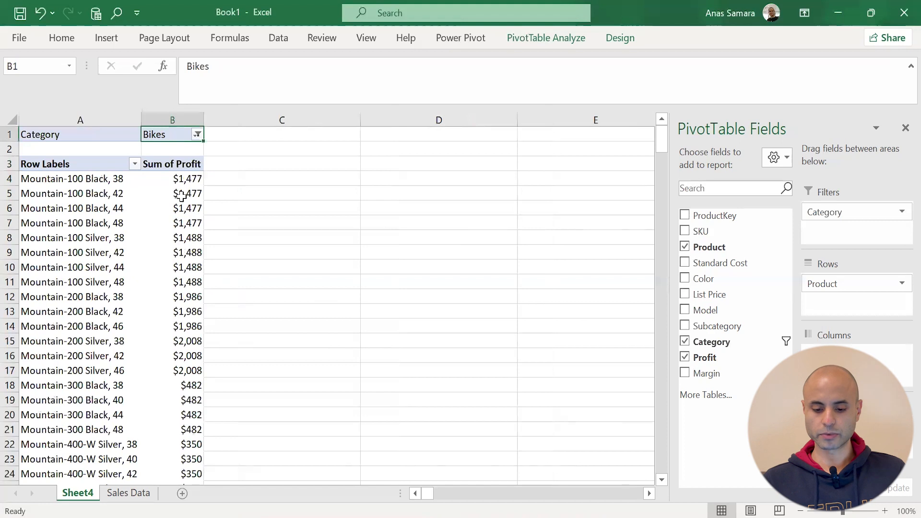
# Reset the PivotTable's Category filter to (All)
pyautogui.click(197, 134)
pyautogui.click(54, 171)
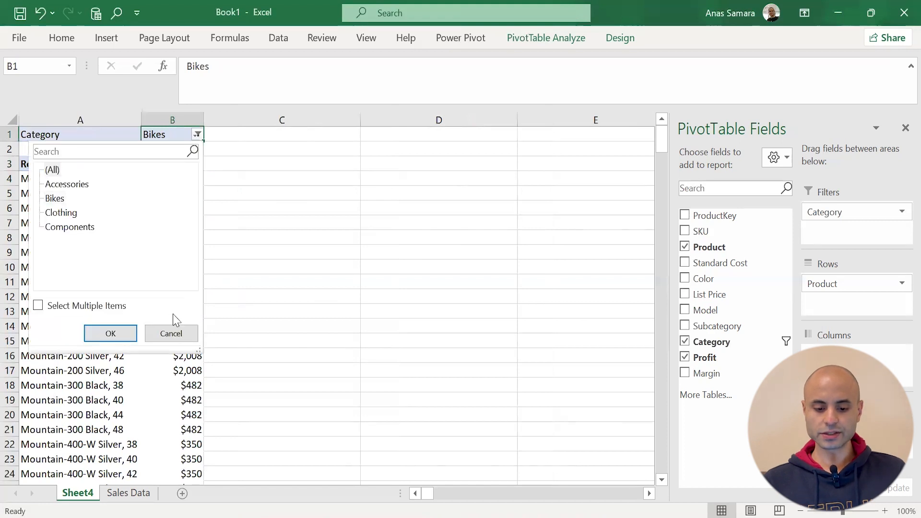
pyautogui.click(115, 332)
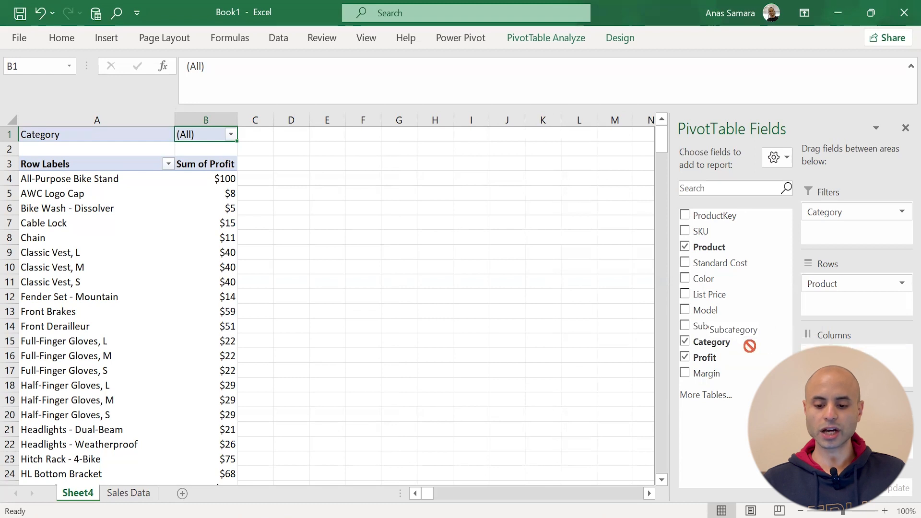
# Move the Category field from the PivotTable's filters to its columns and open the subtotal options
pyautogui.moveTo(710, 342); pyautogui.dragTo(854, 355)
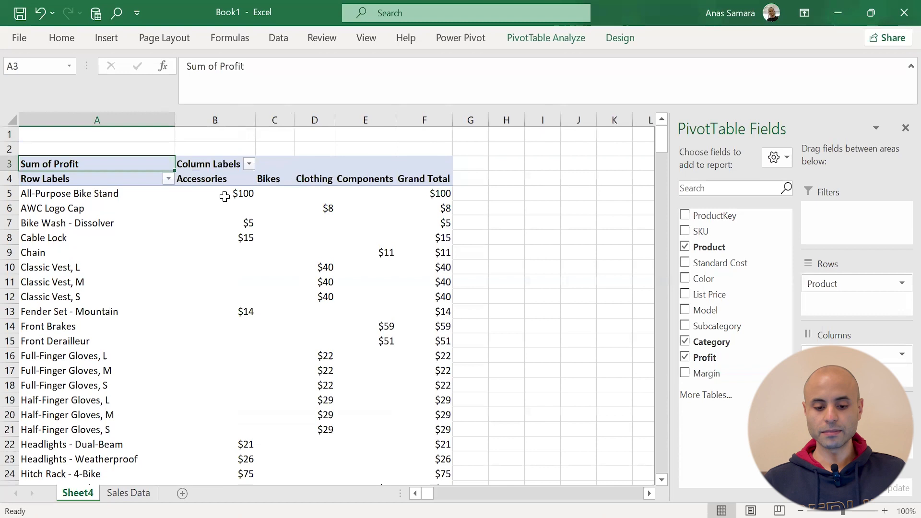
pyautogui.moveTo(406, 230)
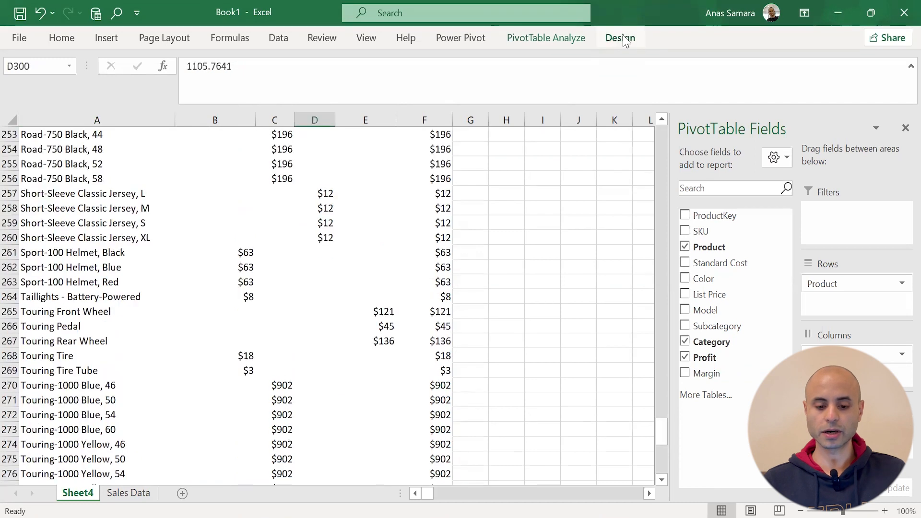
pyautogui.click(619, 37)
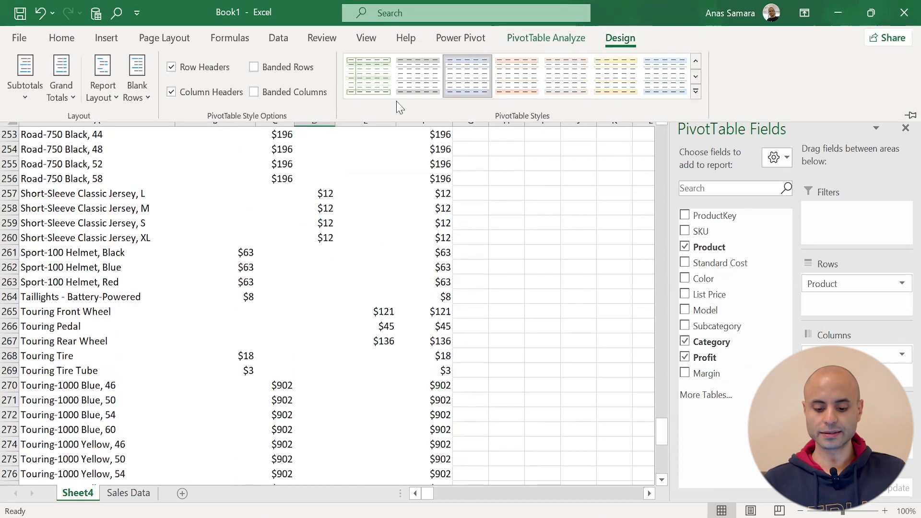
pyautogui.click(26, 94)
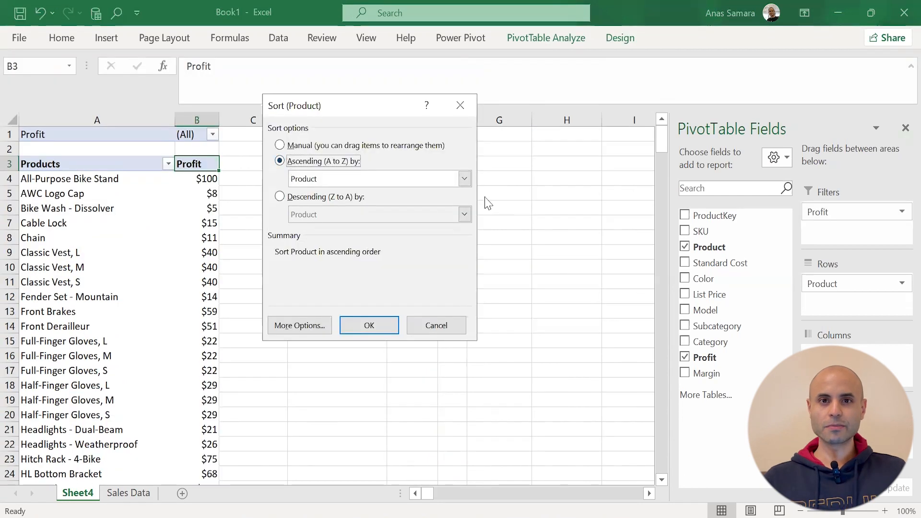
# Sort the PivotTable's products in ascending order by Profit
pyautogui.click(464, 179)
pyautogui.click(336, 203)
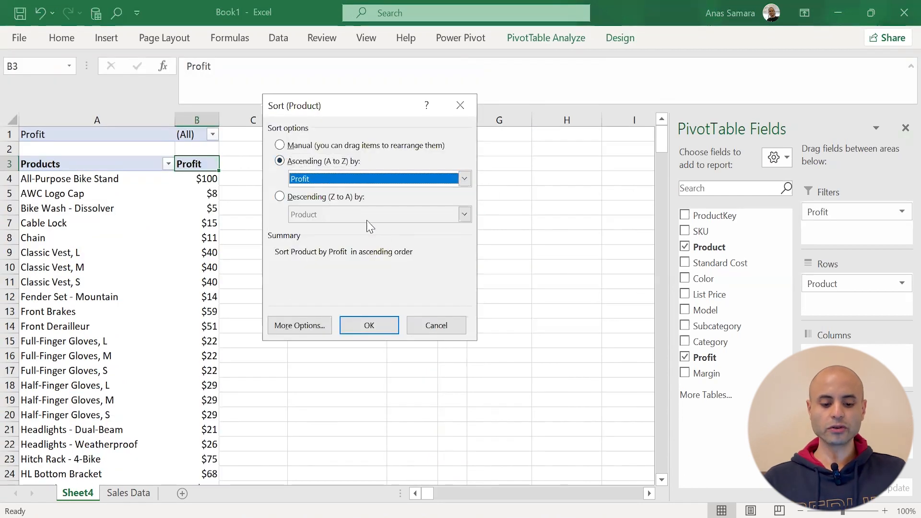
pyautogui.click(370, 323)
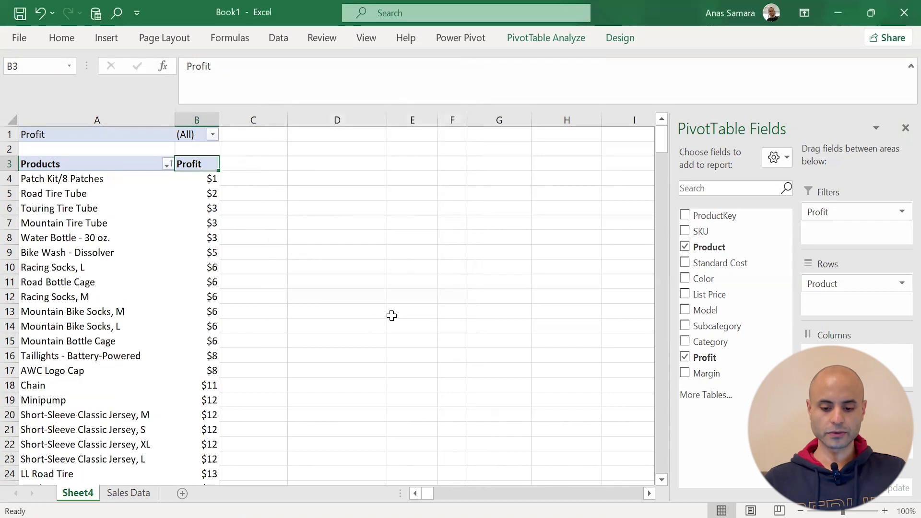
# Sort the PivotTable's products in descending order by Profit
pyautogui.click(167, 164)
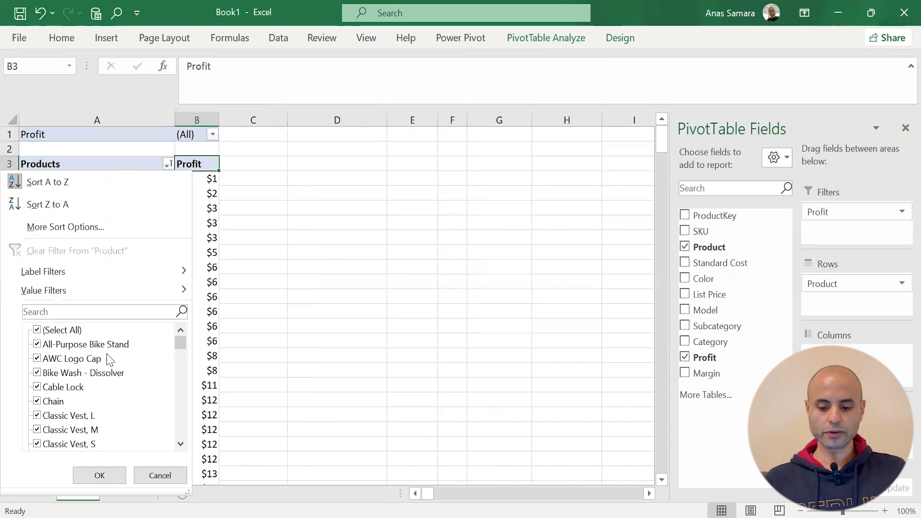
pyautogui.click(65, 227)
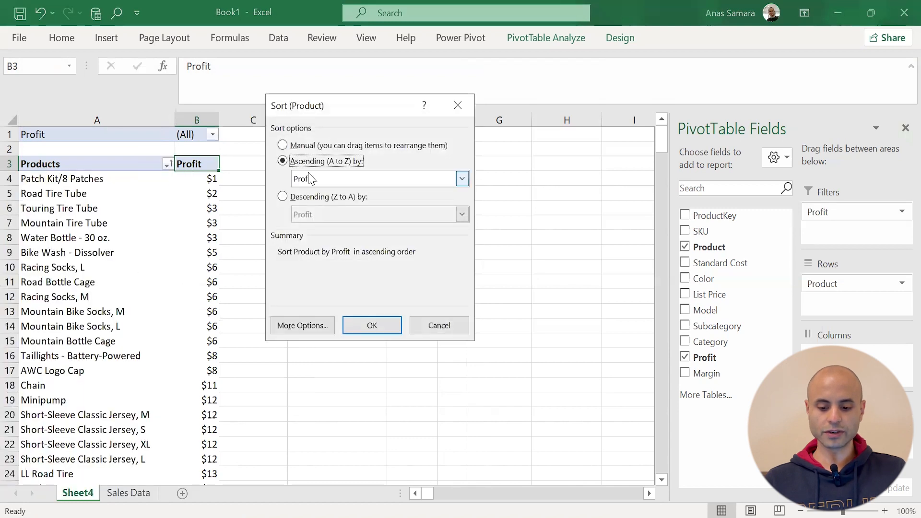
pyautogui.click(282, 196)
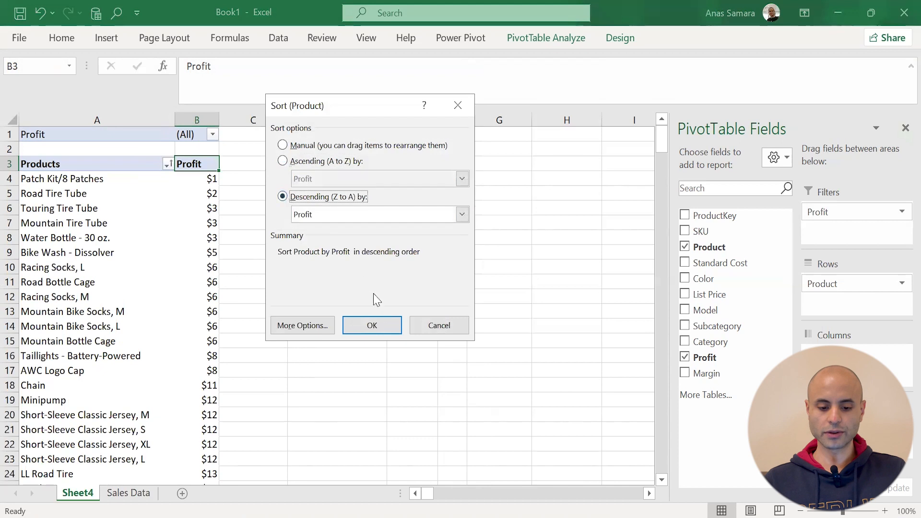
pyautogui.click(373, 327)
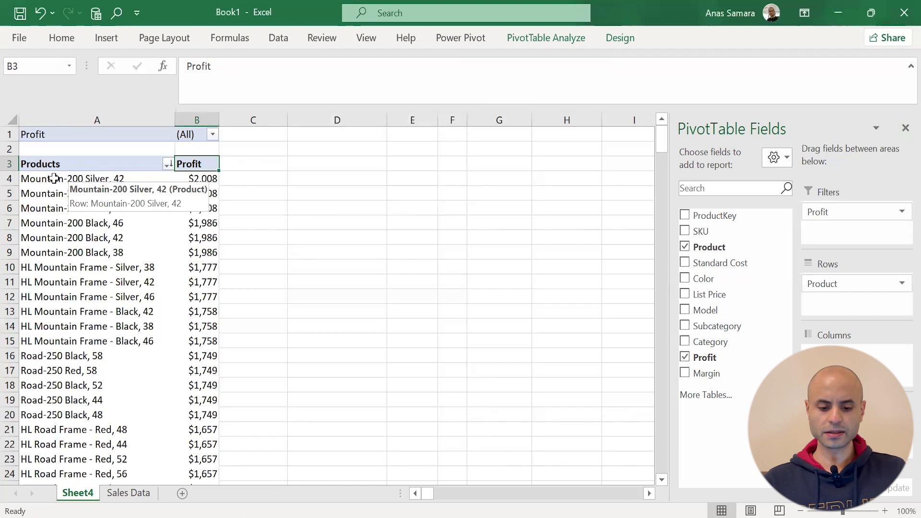
# Copy the Products and Profit headings with the top product rows, A3:B22, to D3 and fit column D to its contents
pyautogui.moveTo(36, 179); pyautogui.dragTo(200, 455)
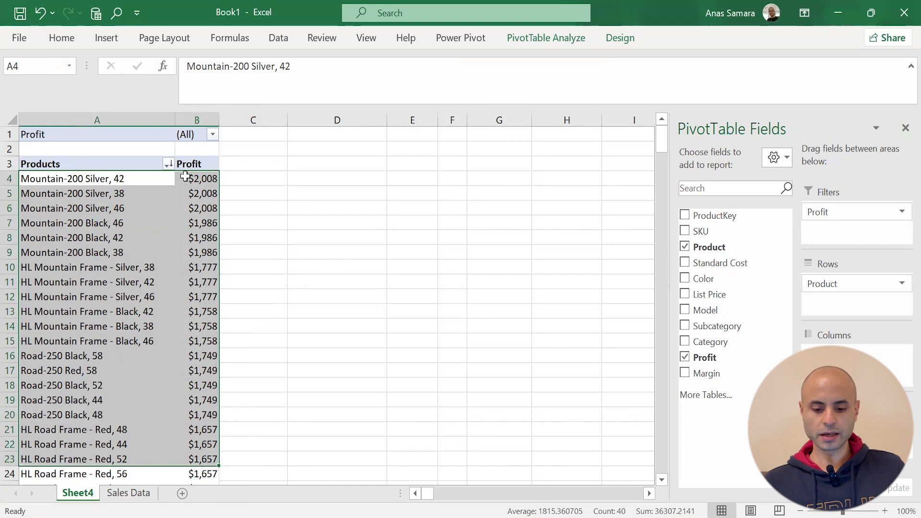
pyautogui.moveTo(54, 176); pyautogui.dragTo(63, 159)
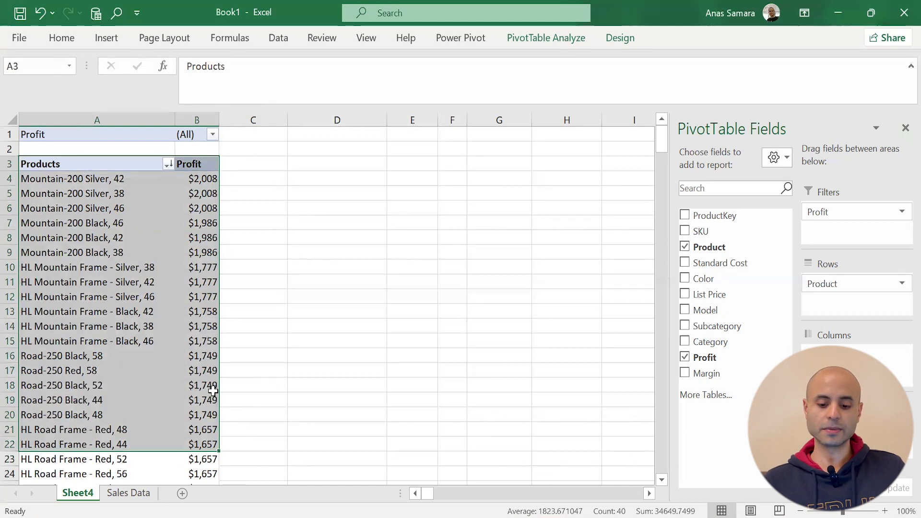
pyautogui.hotkey('ctrl', 'c')
pyautogui.click(329, 166)
pyautogui.hotkey('ctrl', 'v')
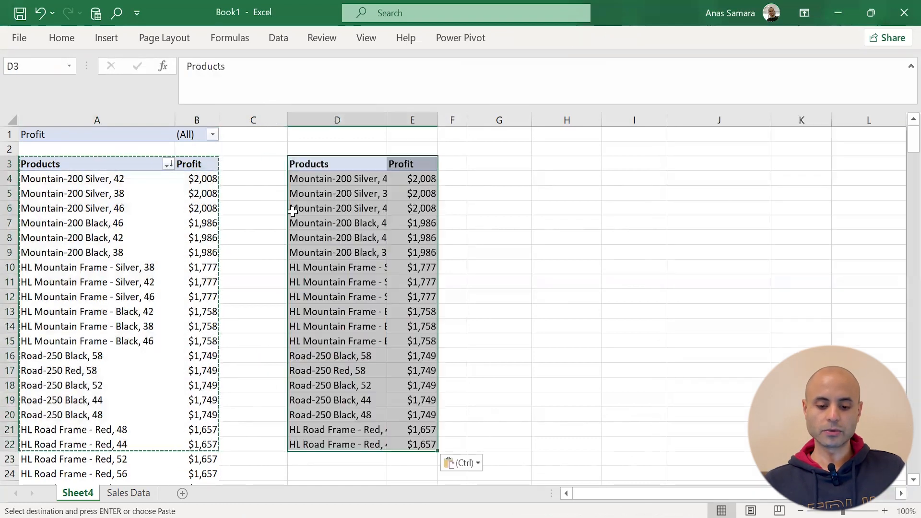
pyautogui.doubleClick(387, 119)
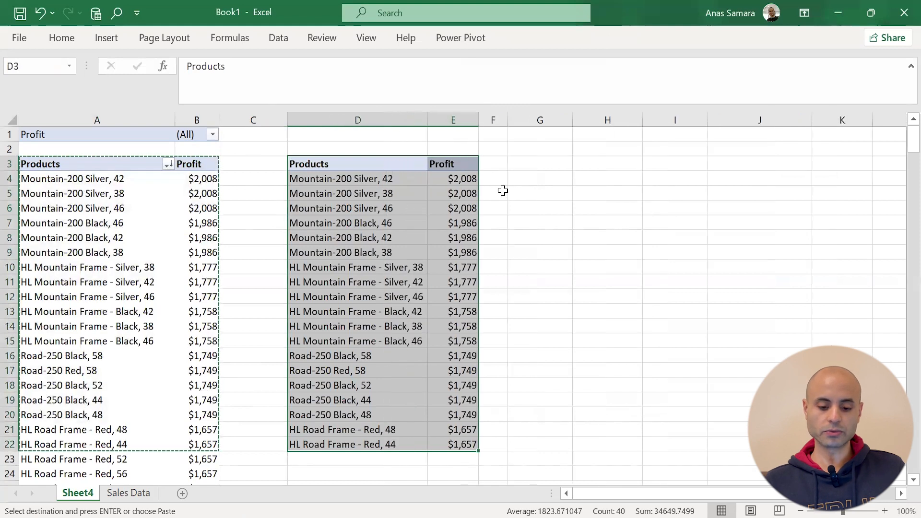
# Replace Profit with Margin as the PivotTable's value field and rename its heading to Margin with a leading space
pyautogui.press('Home')
pyautogui.click(697, 359)
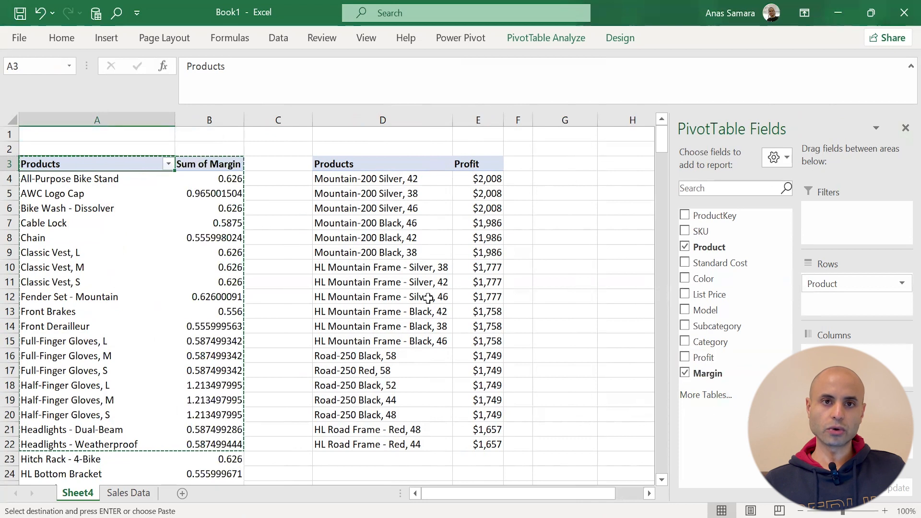
pyautogui.click(209, 164)
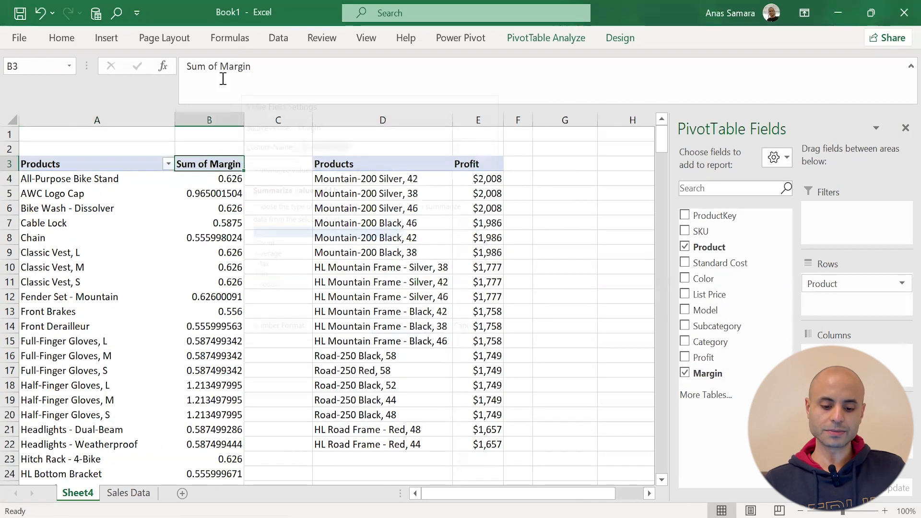
pyautogui.moveTo(187, 66); pyautogui.dragTo(217, 66)
pyautogui.press('BackSpace')
pyautogui.press('Return')
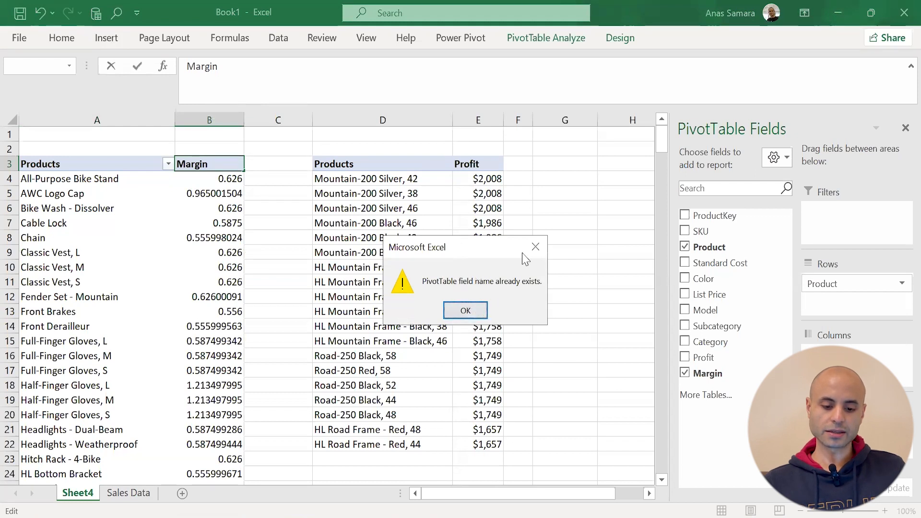
pyautogui.click(481, 311)
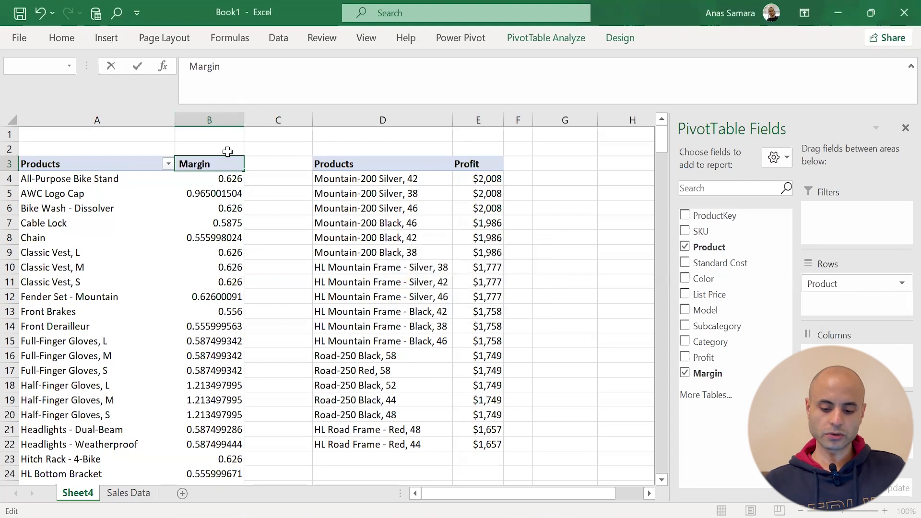
pyautogui.press('Return')
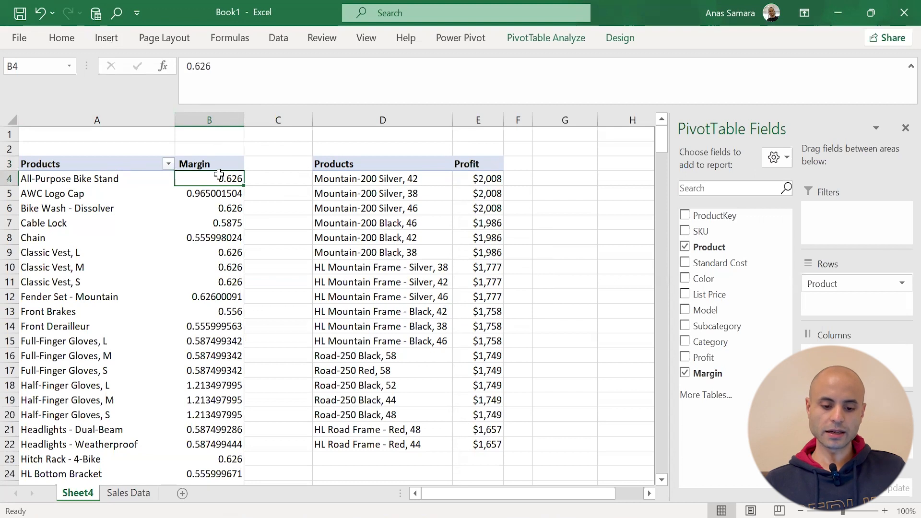
# Sort the PivotTable's products in descending order by Margin
pyautogui.click(168, 163)
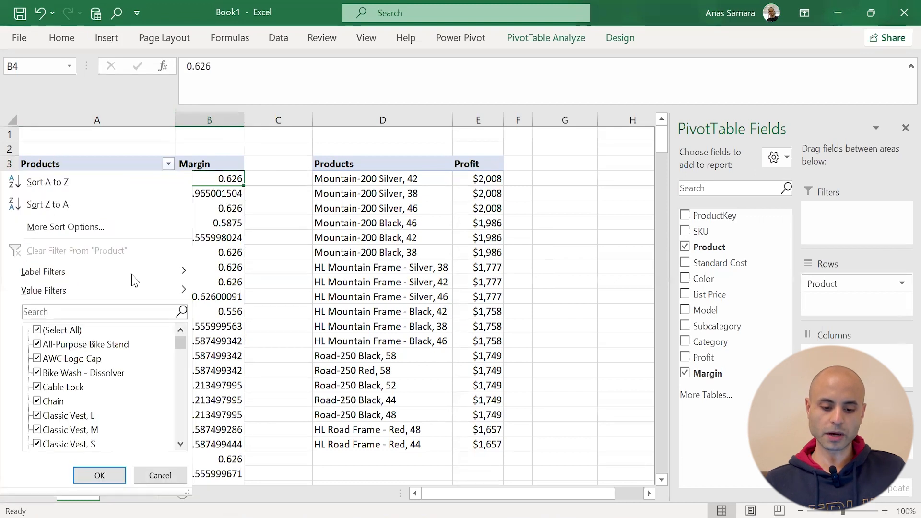
pyautogui.moveTo(61, 266)
pyautogui.click(66, 227)
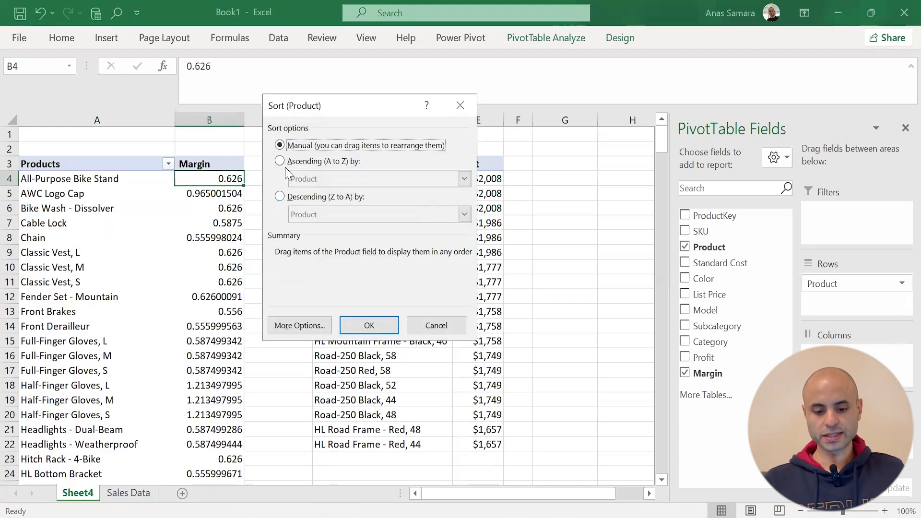
pyautogui.click(367, 198)
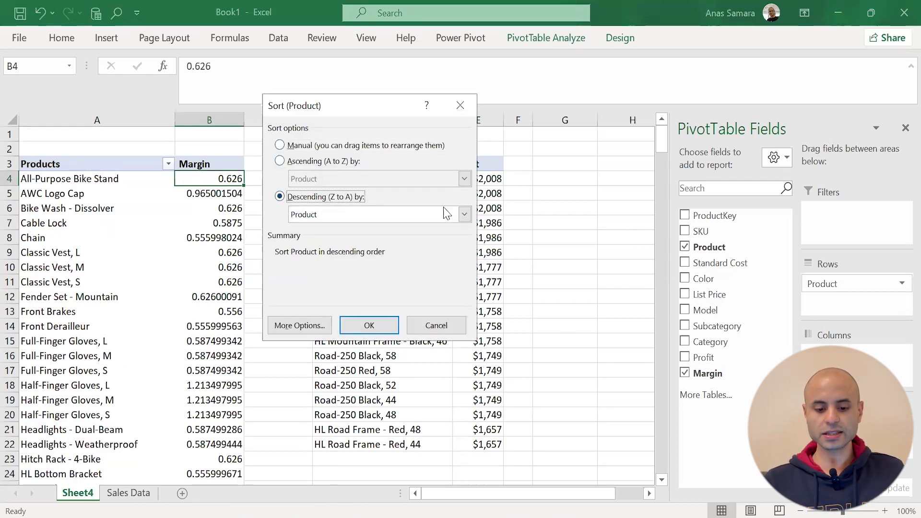
pyautogui.click(463, 214)
pyautogui.click(335, 257)
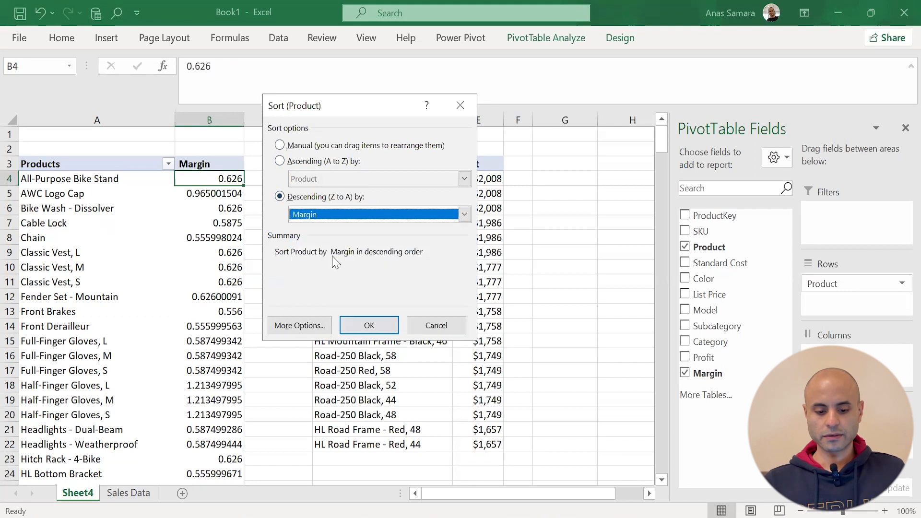
pyautogui.click(379, 330)
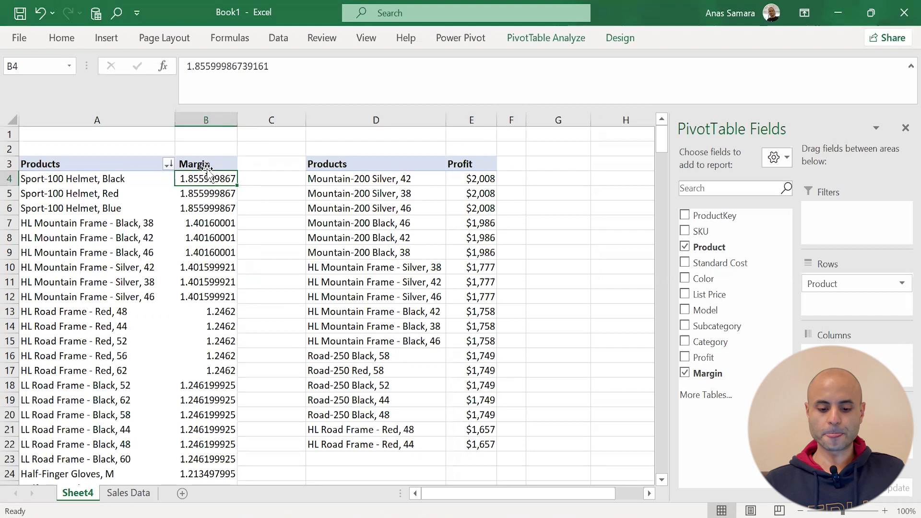
# Format all of the PivotTable's Margin values as Percentage with two decimal places
pyautogui.hotkey('ctrl', 'shift', 'Down')
pyautogui.click(61, 37)
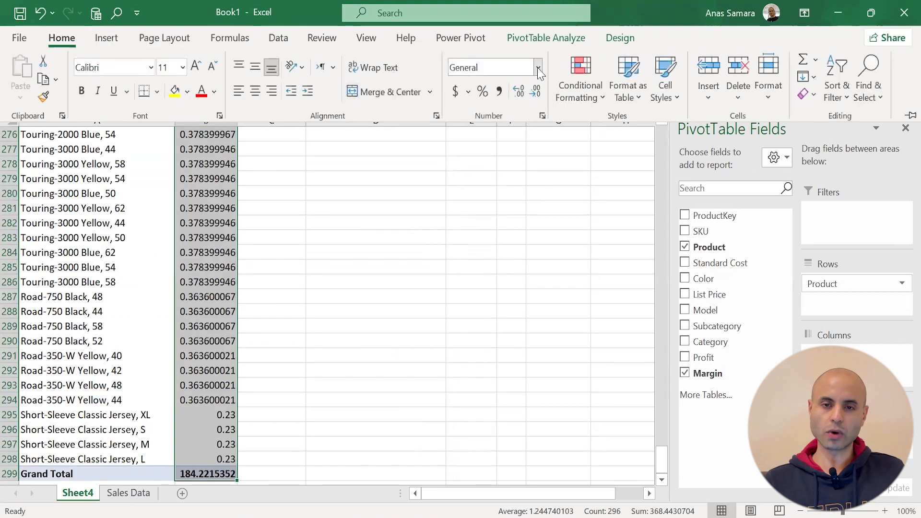
pyautogui.click(485, 92)
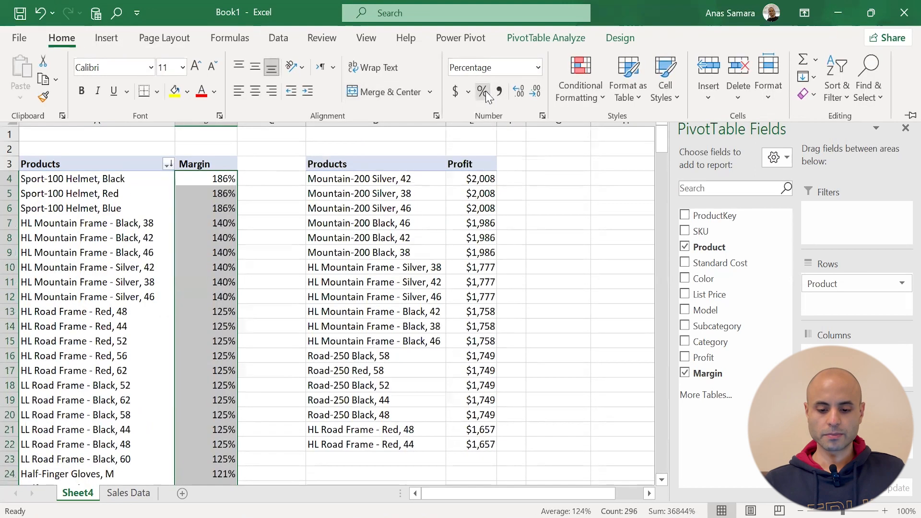
pyautogui.click(521, 96)
pyautogui.click(521, 92)
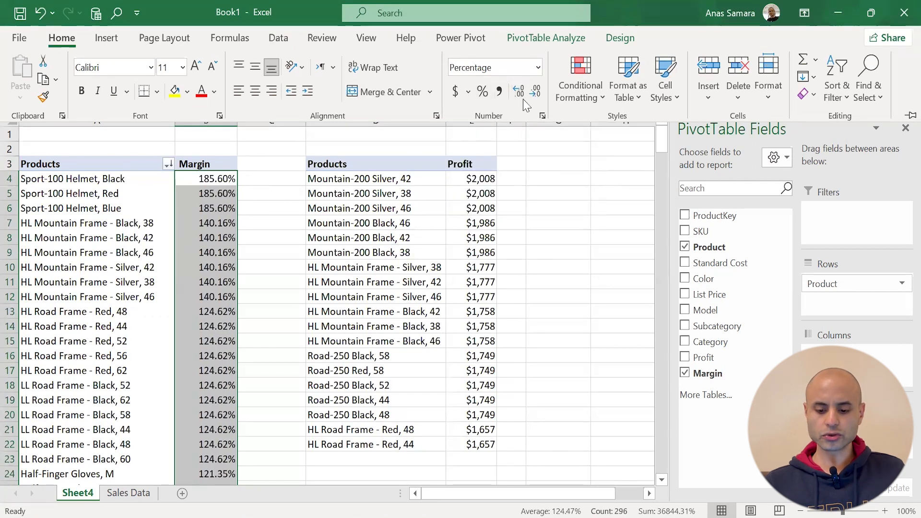
# Copy the Products and Margin headings with the top product rows from A3 to G3
pyautogui.click(276, 206)
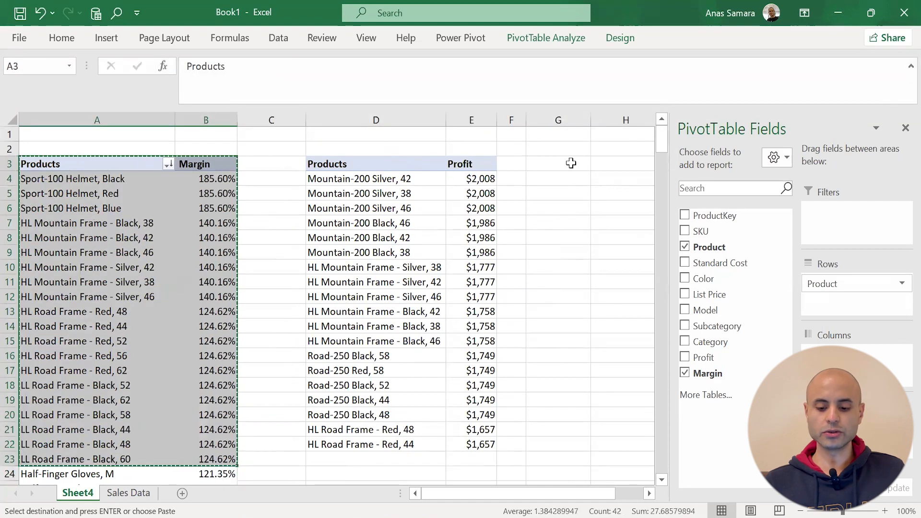
pyautogui.click(565, 167)
pyautogui.write('Products\tMargin Sport-100 Helmet, Black\t185.60% Sport-100 Helmet, Red\t185.60% Sport-100 Helmet, Blue\t185.60% HL Mountain Frame - Black, 38\t140.16% HL Mountain Frame - Black, 42\t140.16% HL Mountain Frame - Black, 46\t140.16% HL Mountain Frame - Silver, 42\t140.16% HL Mountain Frame - Silver, 38\t140.16% HL Mountain Frame - Silver, 46\t140.16% HL Road Frame - Red, 48\t124.62% HL Road Frame - Red, 44\t124.62% HL Road Frame - Red, 52\t124.62% HL Road Frame - Red, 56\t124.62% HL Road Frame - Red, 62\t124.62% LL Road Frame - Black, 52\t124.62% LL Road Frame - Black, 62\t124.62% LL Road Frame - Black, 58\t124.62% LL Road Frame - Black, 44\t124.62% LL Road Frame - Black, 48\t124.62% LL Road Frame - Black, 60\t124.62%')
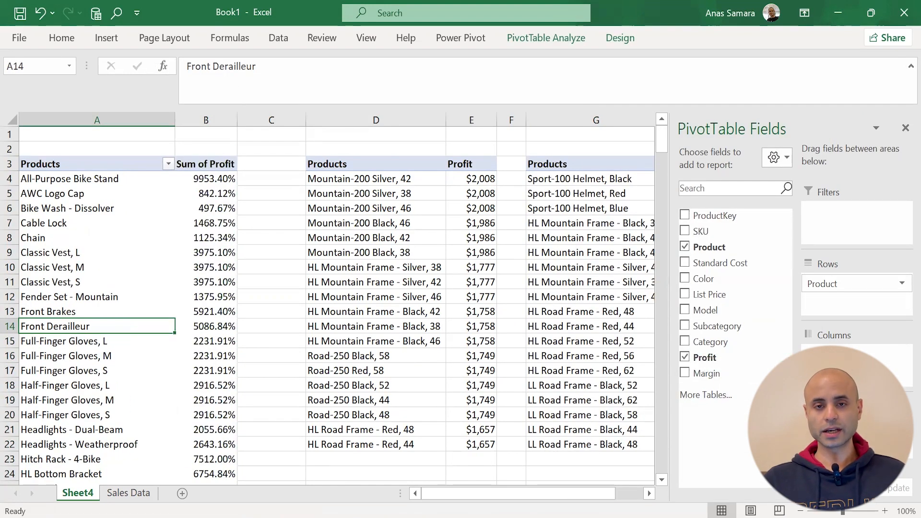
# Add Profit to the PivotTable's values a second time and format both profit columns as Currency
pyautogui.moveTo(704, 357); pyautogui.dragTo(850, 441)
pyautogui.click(220, 177)
pyautogui.hotkey('shift', 'Right')
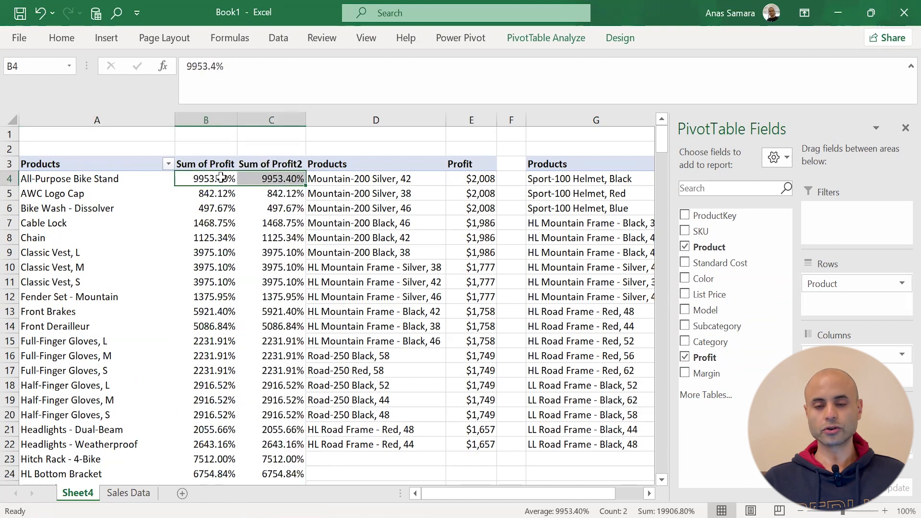
pyautogui.hotkey('ctrl', 'shift', 'Down')
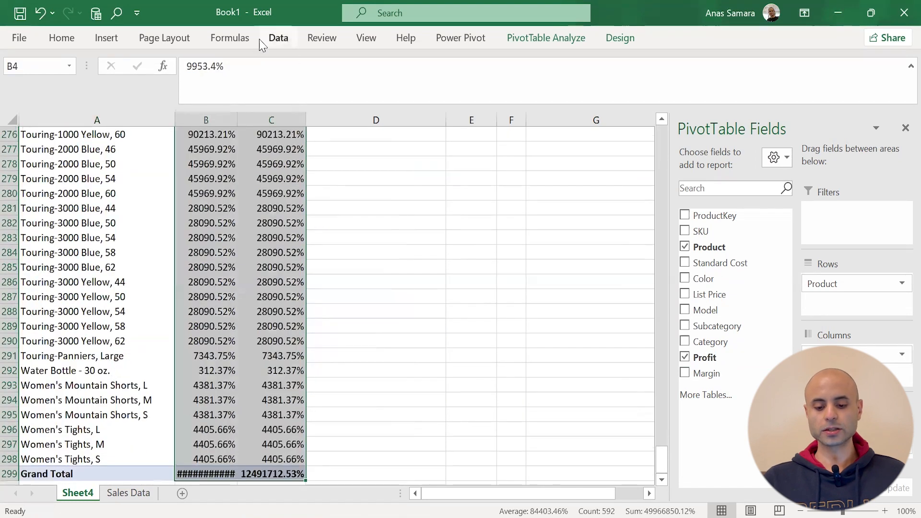
pyautogui.click(278, 38)
pyautogui.click(62, 37)
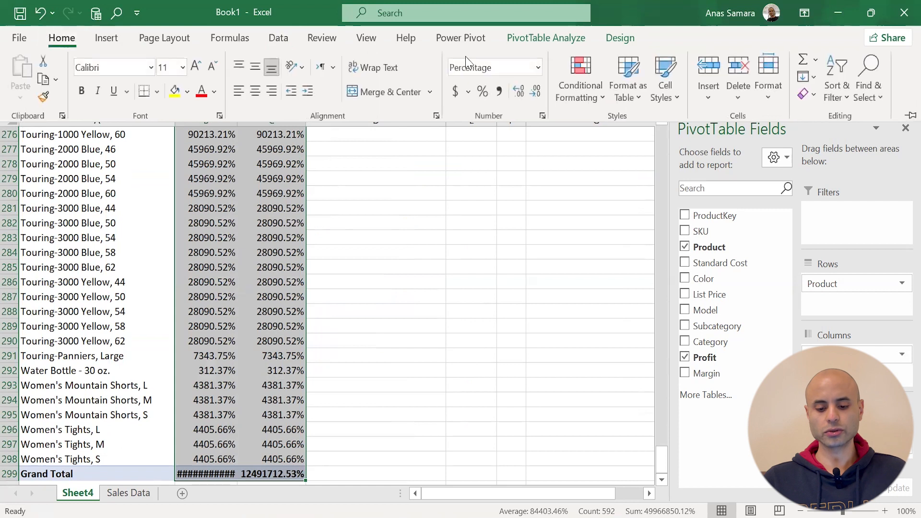
pyautogui.click(538, 68)
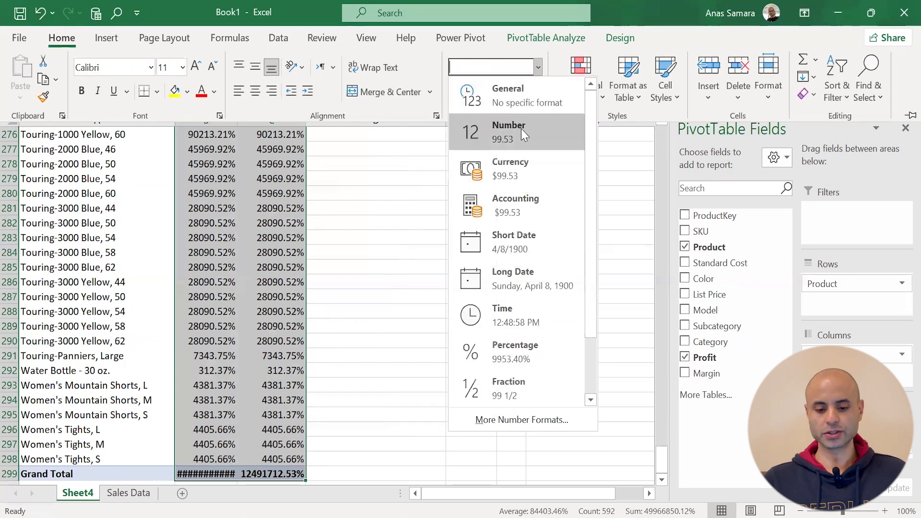
pyautogui.click(520, 166)
pyautogui.scroll(20, 329, 261)
pyautogui.scroll(6, 296, 269)
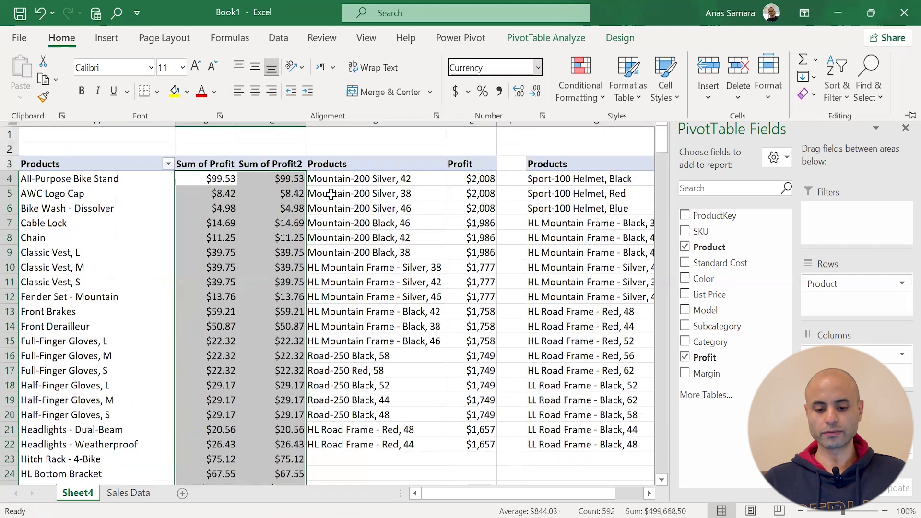
# Move both copied product lists together from D3 so that they start at G3
pyautogui.hotkey('ctrl', 'F1')
pyautogui.click(357, 181)
pyautogui.moveTo(332, 163); pyautogui.dragTo(649, 161)
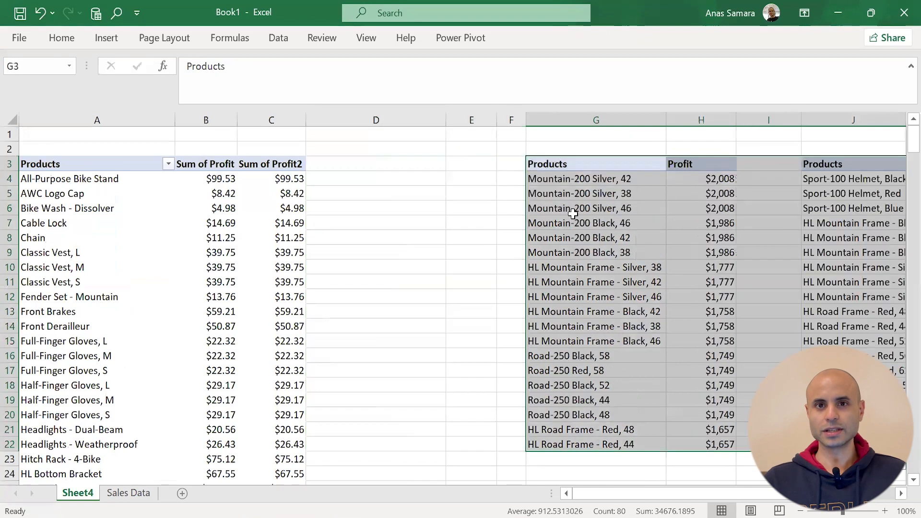
# Show the values of the PivotTable's second profit column as % of Grand Total
pyautogui.click(403, 205)
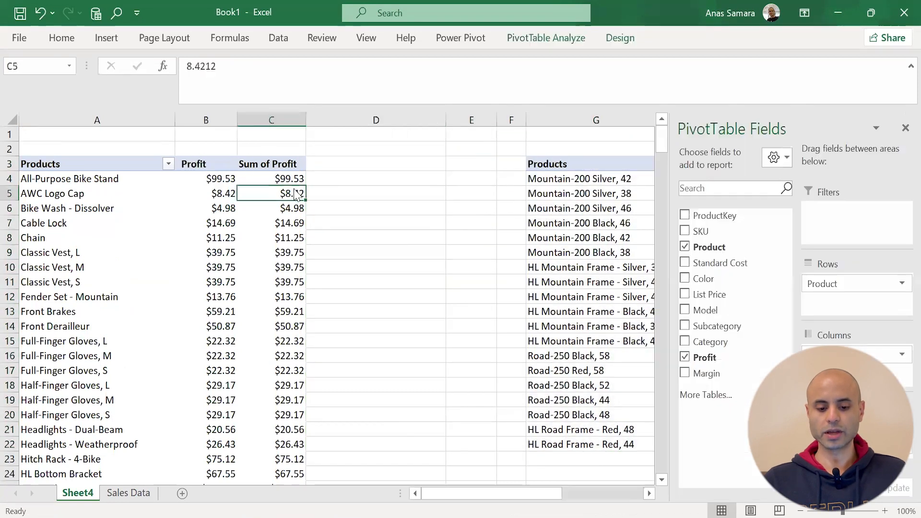
pyautogui.rightClick(296, 192)
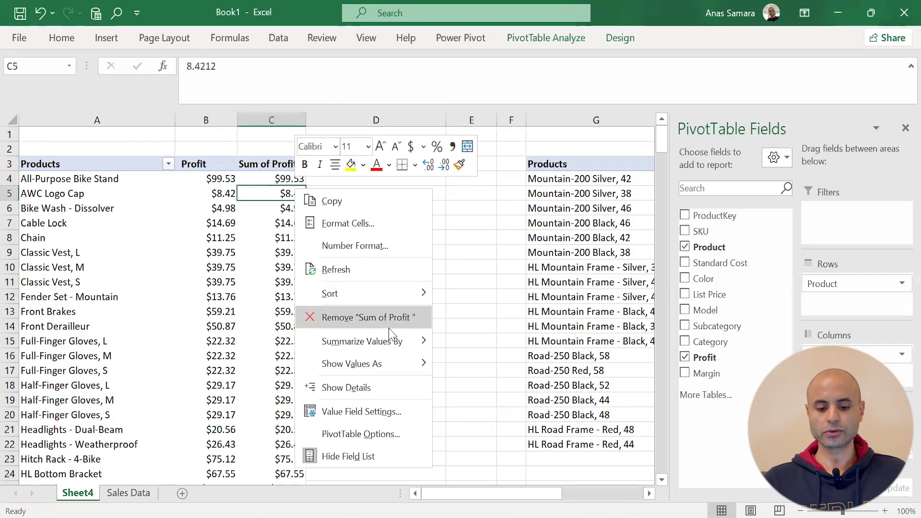
pyautogui.moveTo(355, 365)
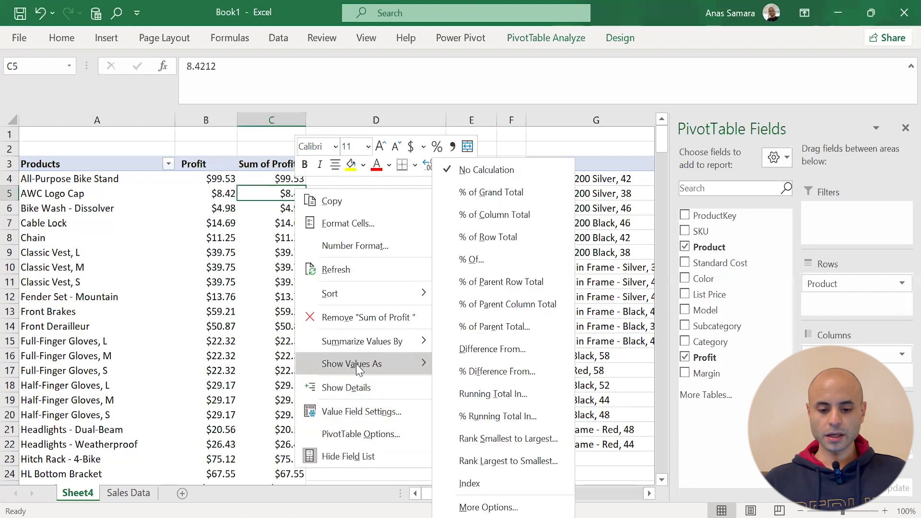
pyautogui.click(504, 193)
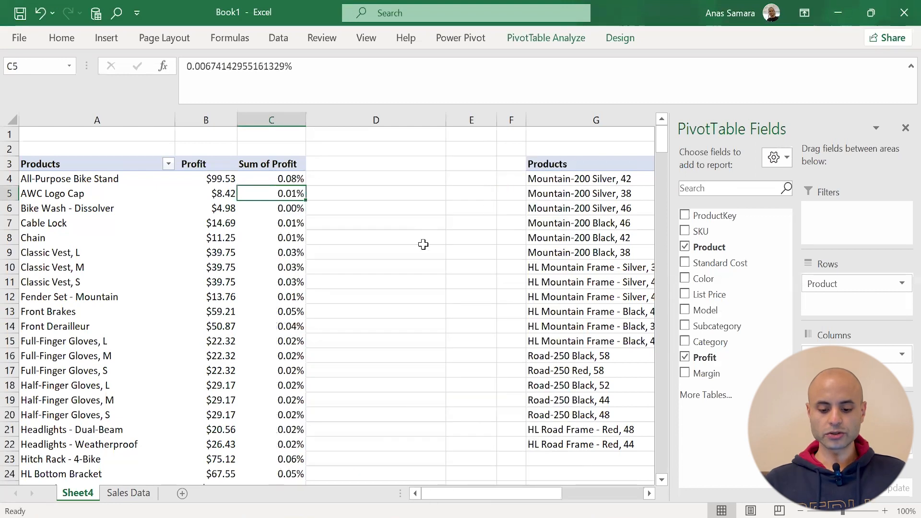
# Sort the PivotTable's products in descending order by Sum of Profit
pyautogui.click(262, 159)
pyautogui.click(169, 164)
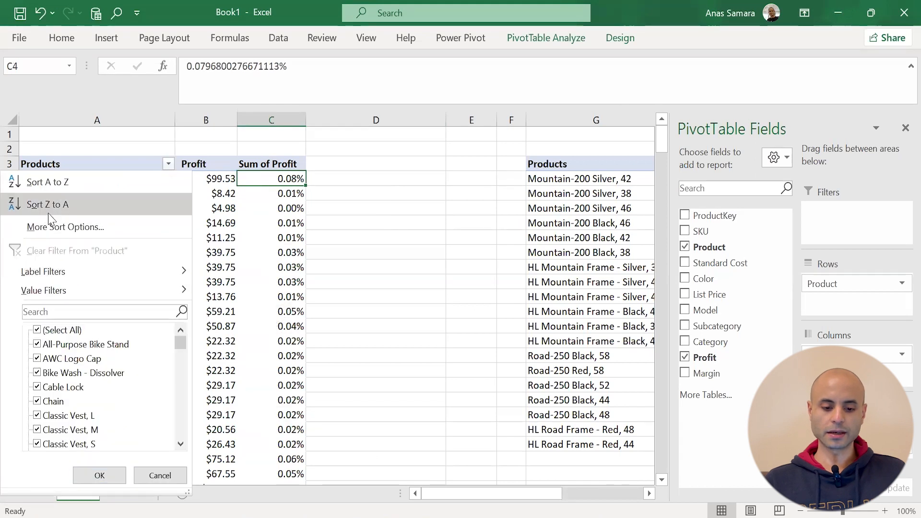
pyautogui.click(60, 230)
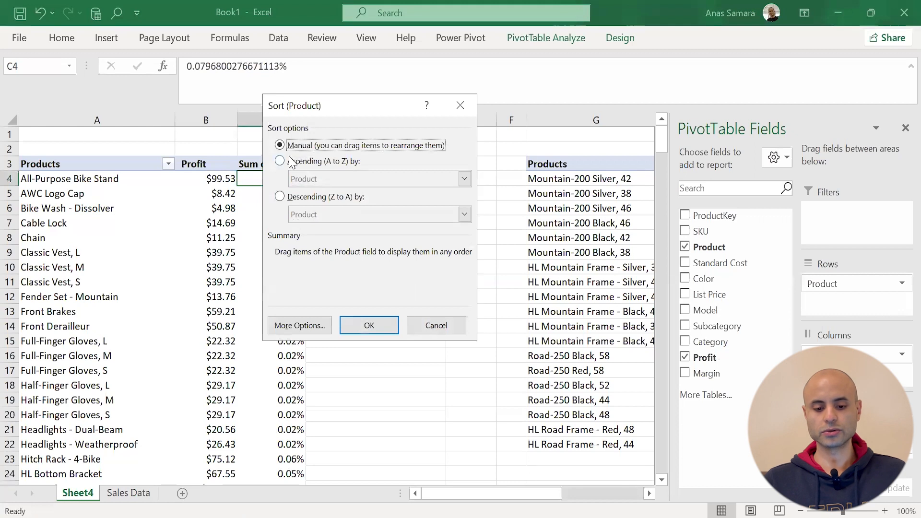
pyautogui.click(280, 196)
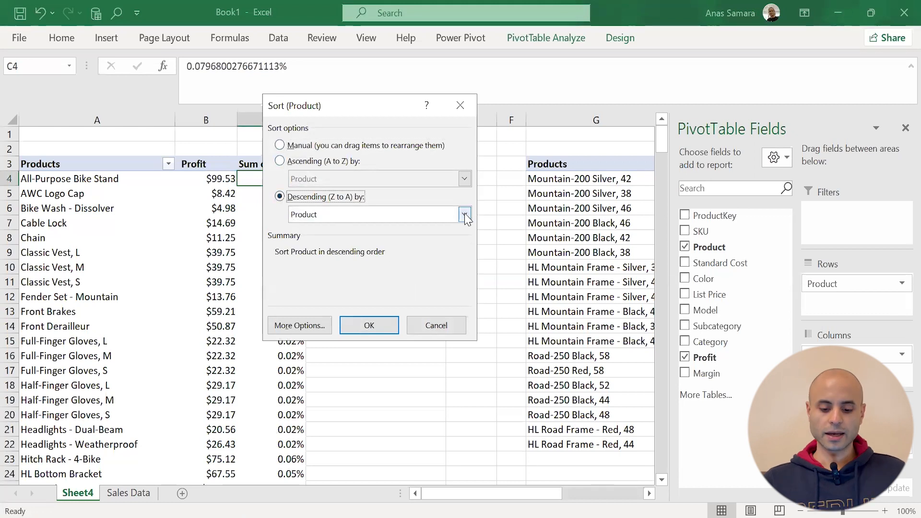
pyautogui.click(464, 215)
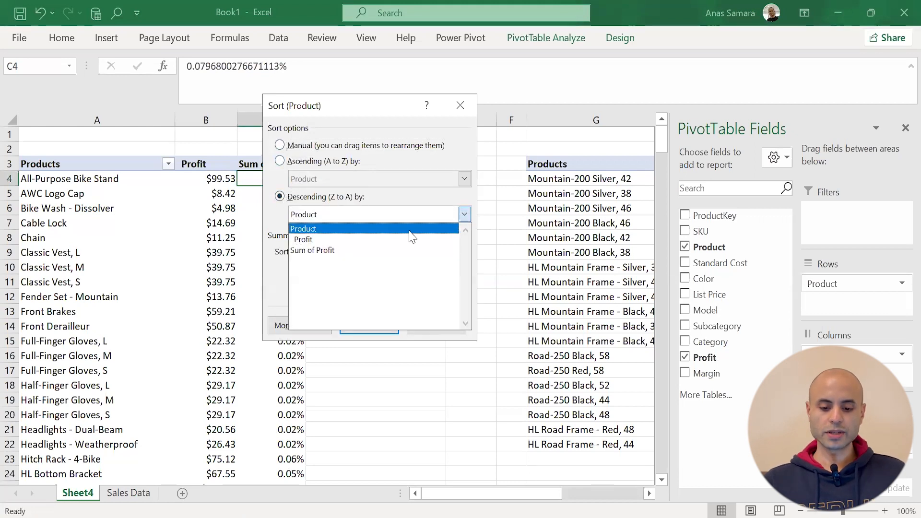
pyautogui.click(317, 250)
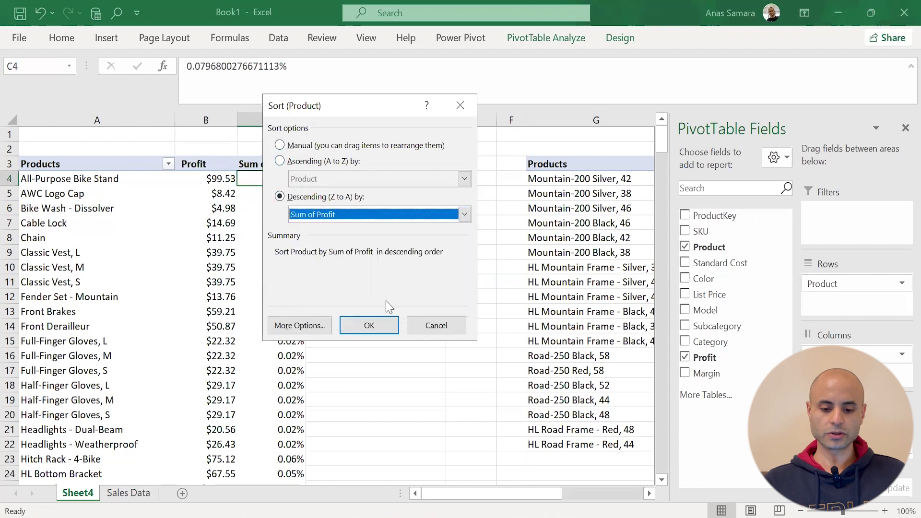
pyautogui.click(369, 326)
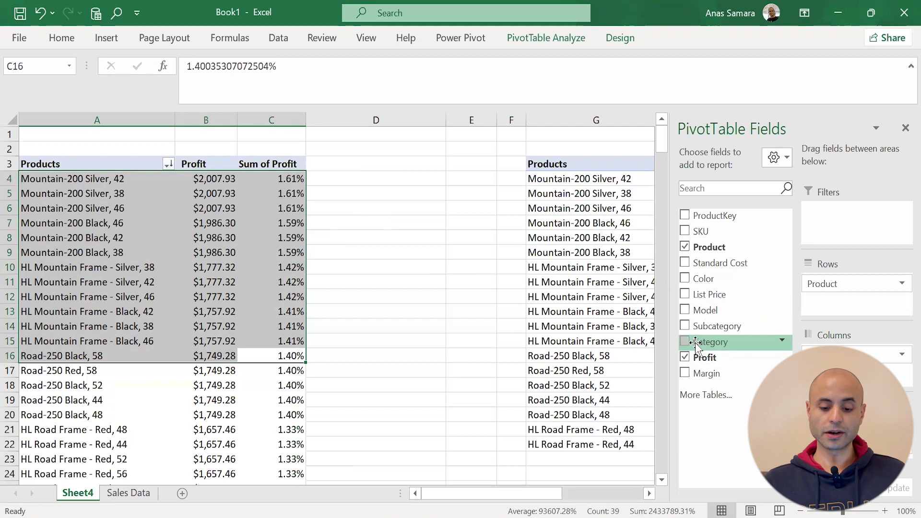
# Try Category as a report filter on the PivotTable, look at its items and remove the field again
pyautogui.moveTo(707, 343); pyautogui.dragTo(834, 212)
pyautogui.click(232, 136)
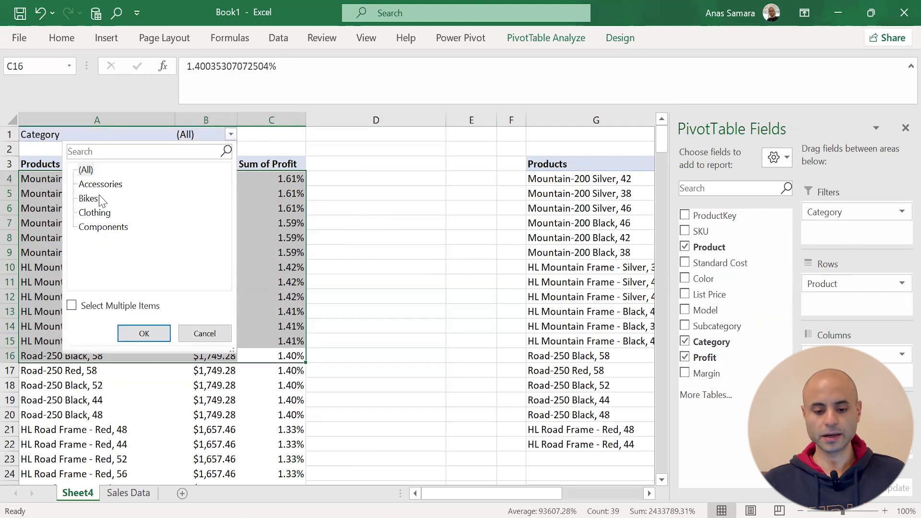
pyautogui.click(205, 333)
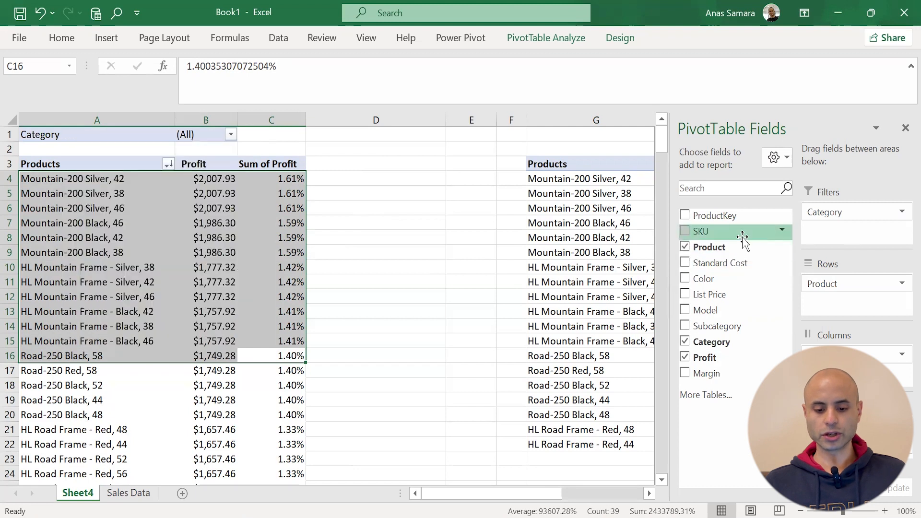
pyautogui.moveTo(823, 214); pyautogui.dragTo(700, 264)
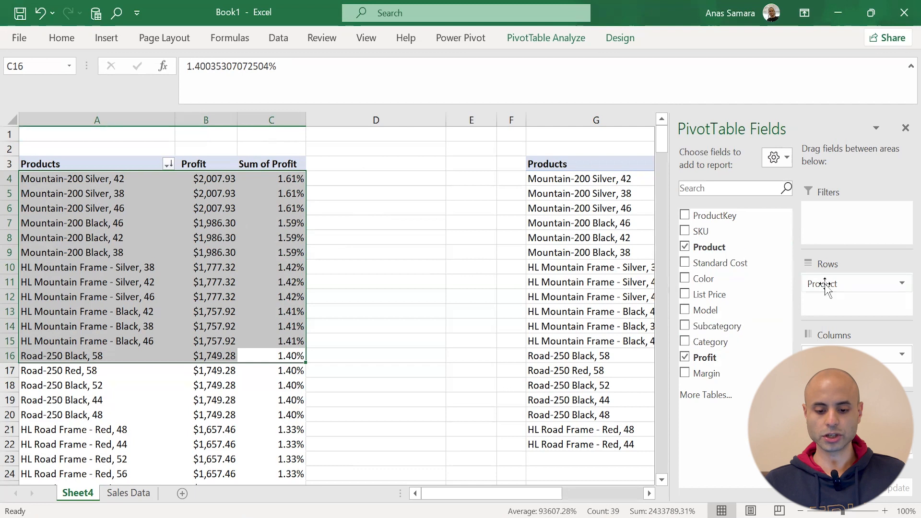
# Add a Category slicer, place it directly beside the PivotTable and filter the products to Accessories
pyautogui.rightClick(709, 341)
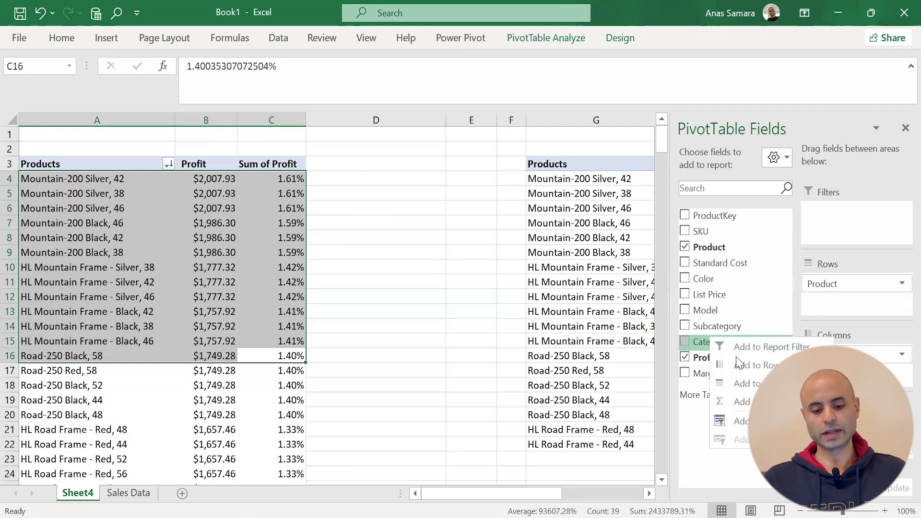
pyautogui.click(739, 421)
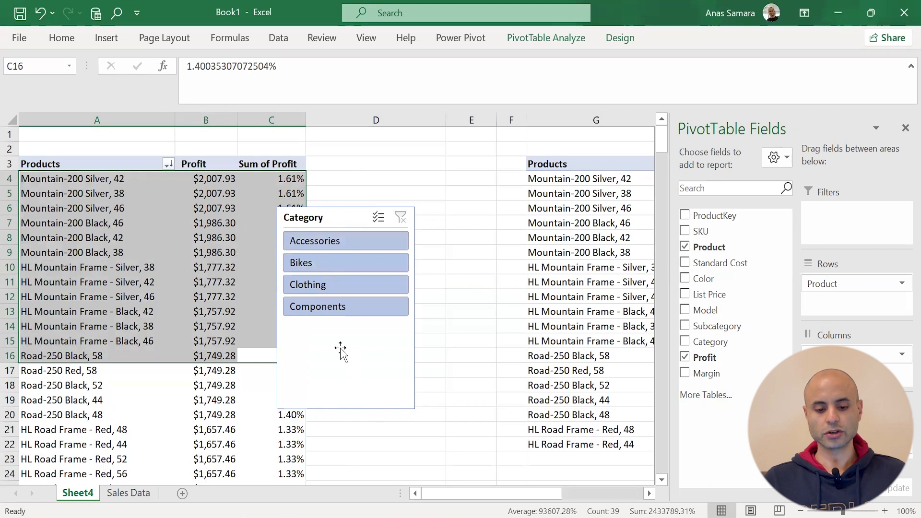
pyautogui.moveTo(336, 211); pyautogui.dragTo(382, 158)
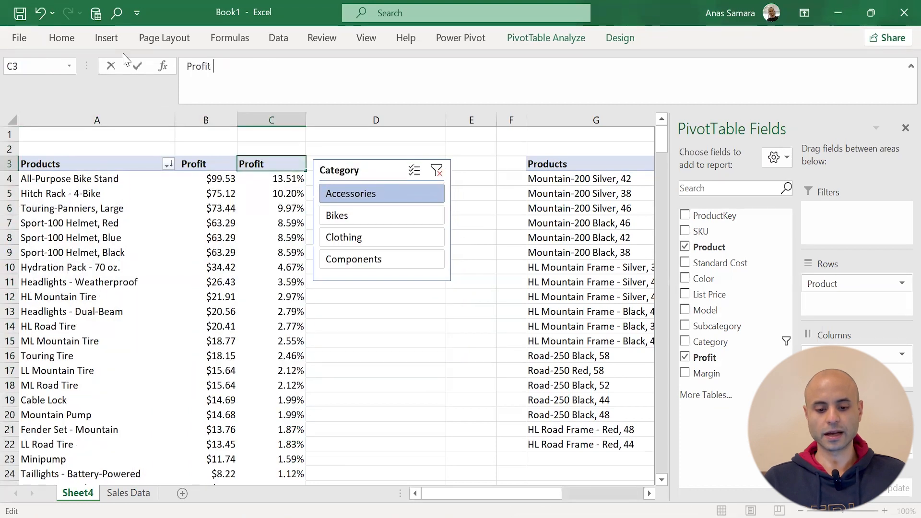
# Rename the second profit column's heading in C3 as "Profit %"
pyautogui.press('Return')
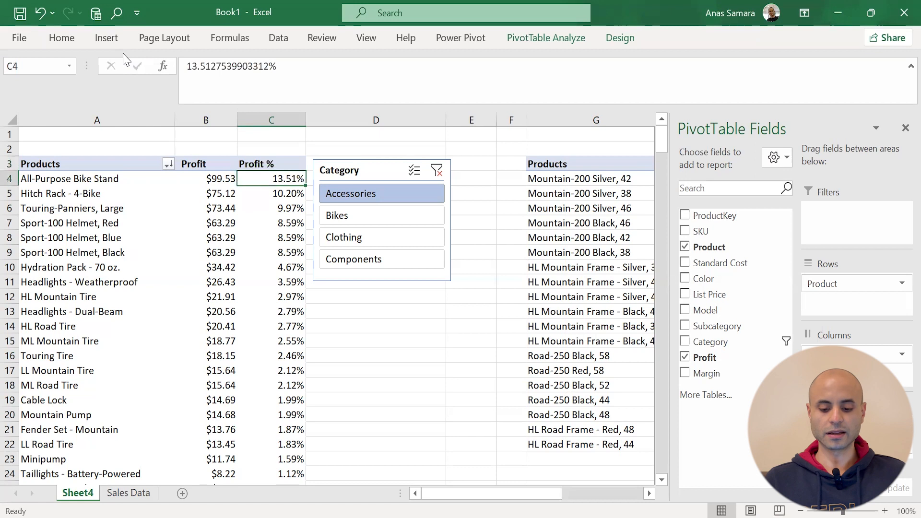
pyautogui.click(390, 329)
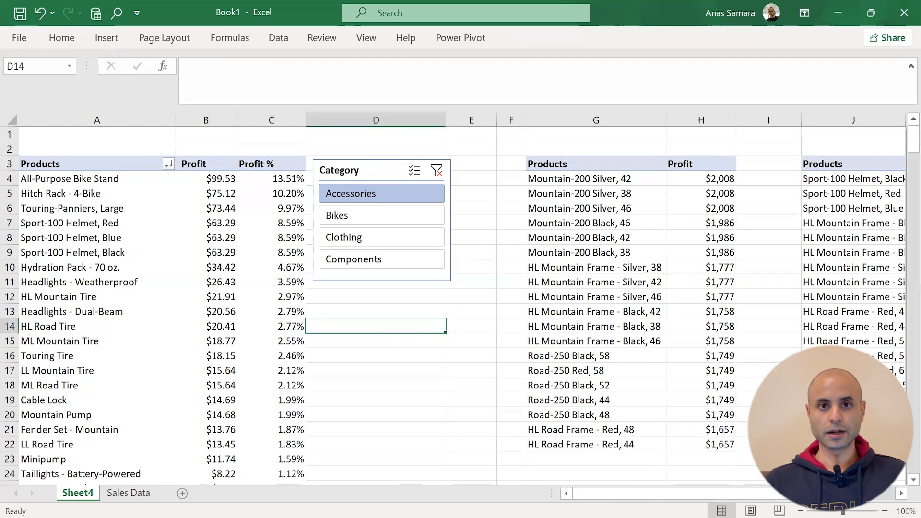
# Sort the PivotTable's products by Profit % from largest to smallest
pyautogui.click(225, 179)
pyautogui.click(281, 179)
pyautogui.rightClick(282, 180)
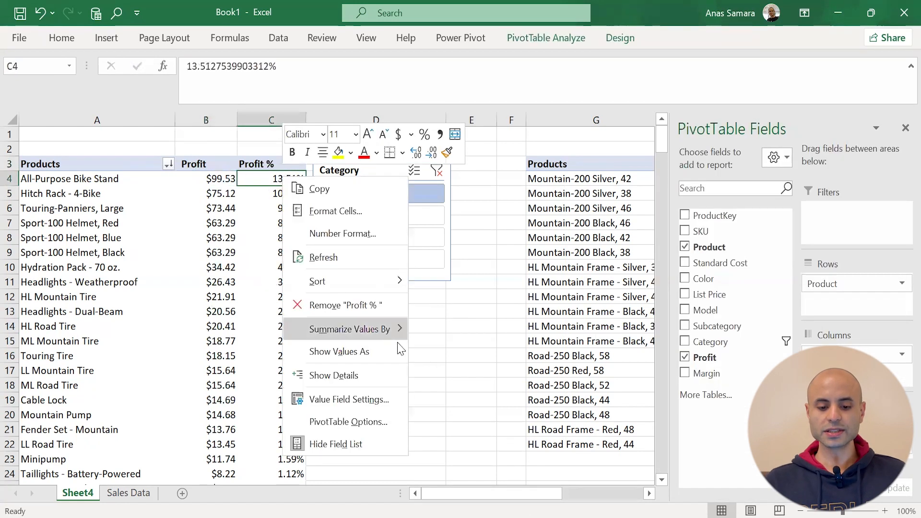
pyautogui.moveTo(362, 284)
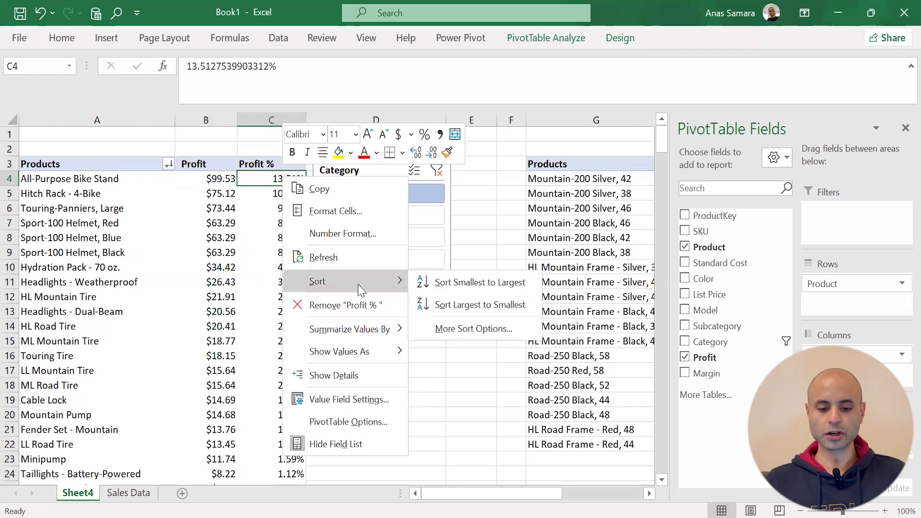
pyautogui.click(459, 309)
# Reverse the PivotTable's sort order so that Profit % runs from smallest to largest
pyautogui.rightClick(264, 207)
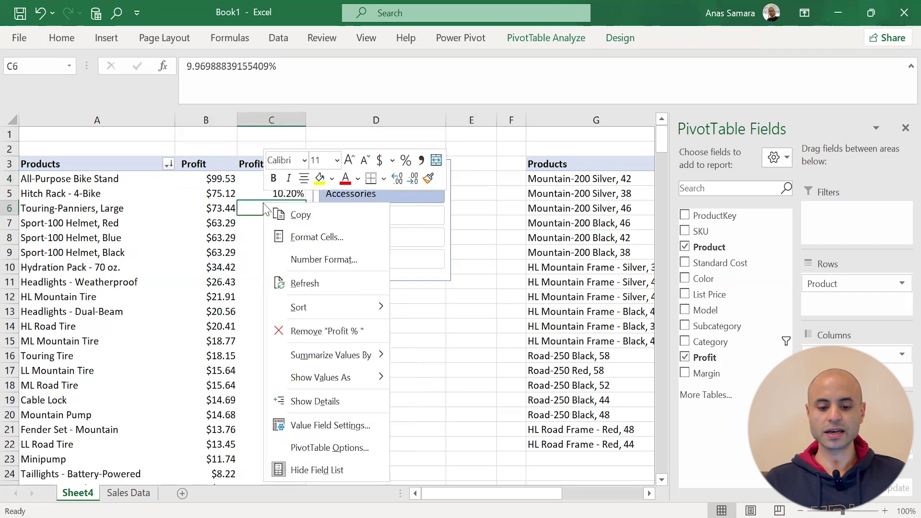
pyautogui.moveTo(330, 309)
pyautogui.click(456, 307)
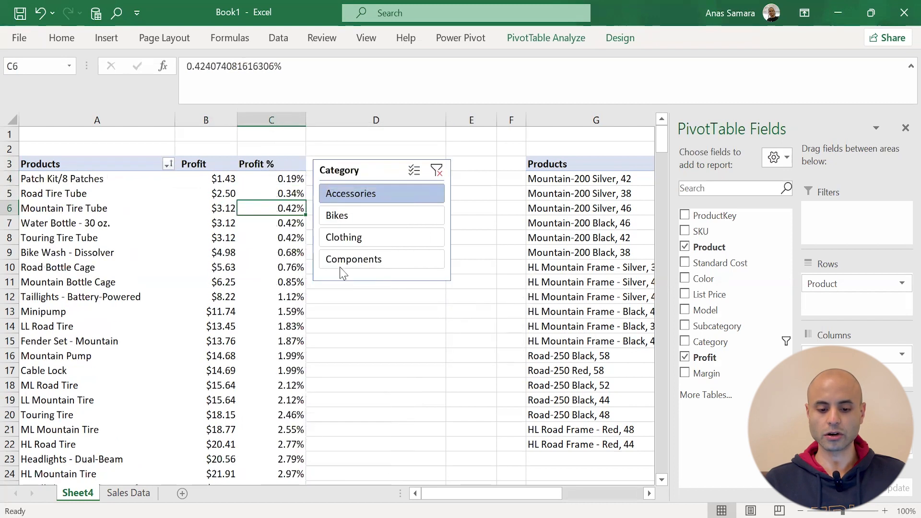
# Filter the PivotTable with the Category slicer by Clothing, by Components and back to Accessories
pyautogui.click(365, 237)
pyautogui.click(364, 259)
pyautogui.click(375, 196)
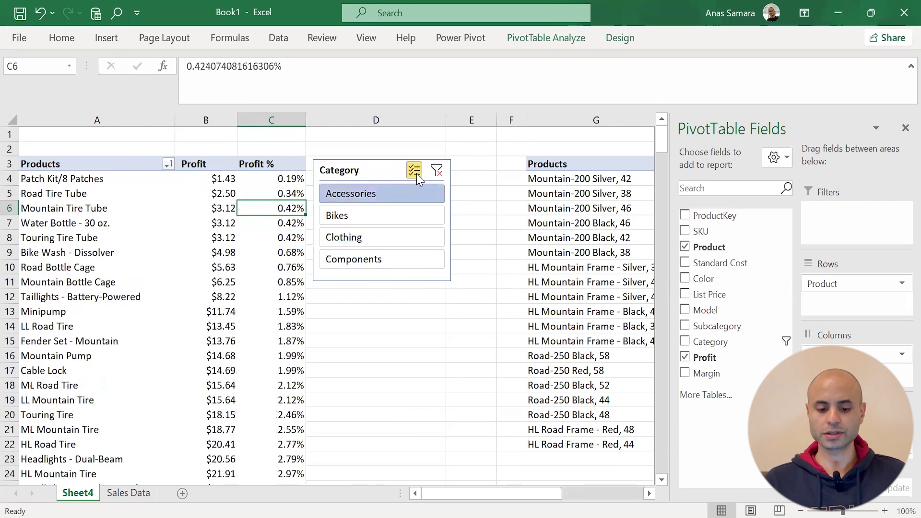
# Turn on multi-select in the Category slicer and include Bikes, Clothing and Components along with Accessories
pyautogui.click(414, 171)
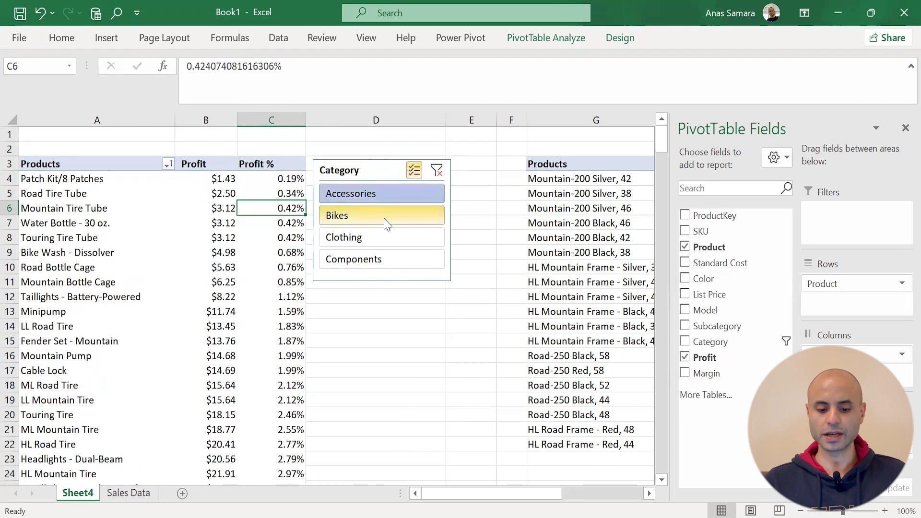
pyautogui.click(347, 217)
pyautogui.click(350, 237)
pyautogui.click(353, 259)
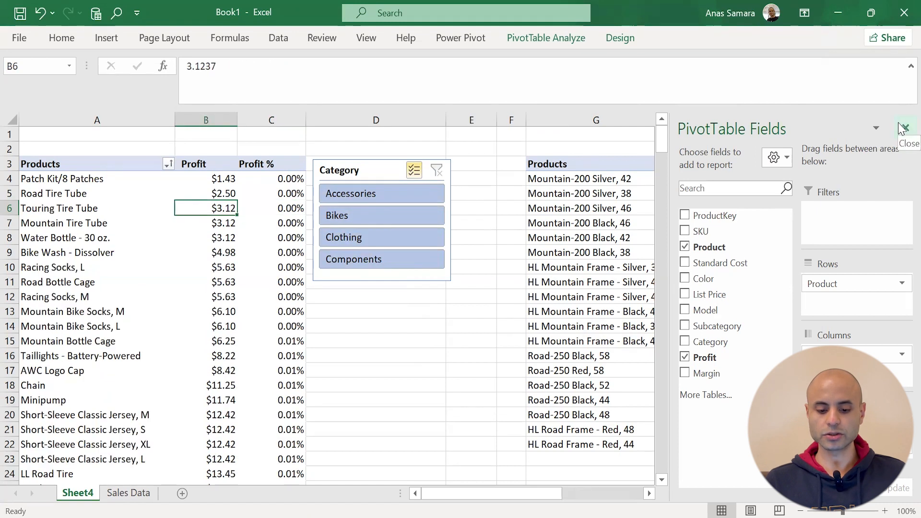
# Apply a light gray style to the PivotTable and a matching gray style to the Category slicer
pyautogui.click(904, 129)
pyautogui.click(620, 38)
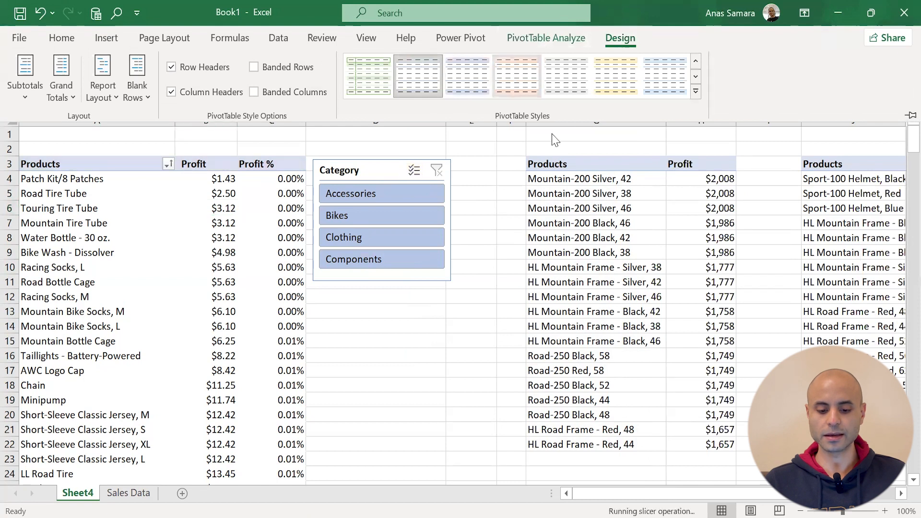
pyautogui.click(383, 169)
pyautogui.click(235, 77)
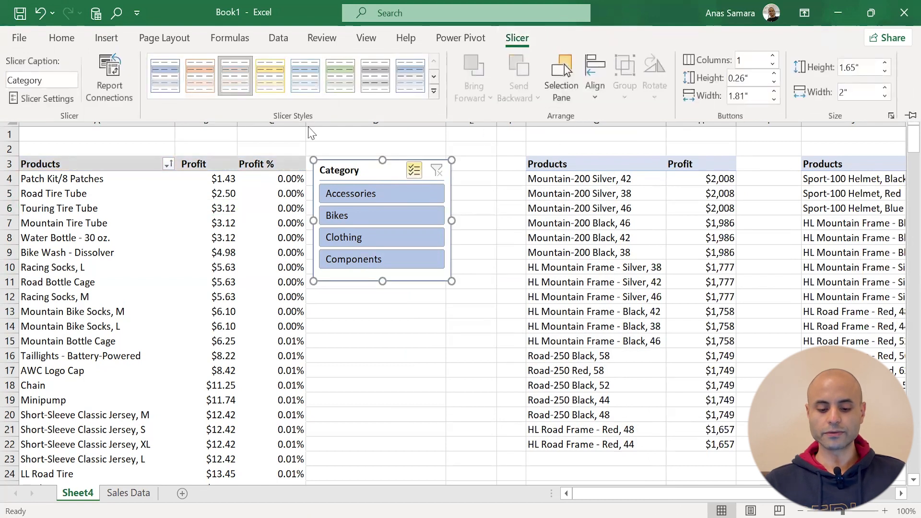
# Create a PivotChart with its PivotTable from G3:H22 on a new worksheet, using the Products and Profit fields
pyautogui.click(556, 179)
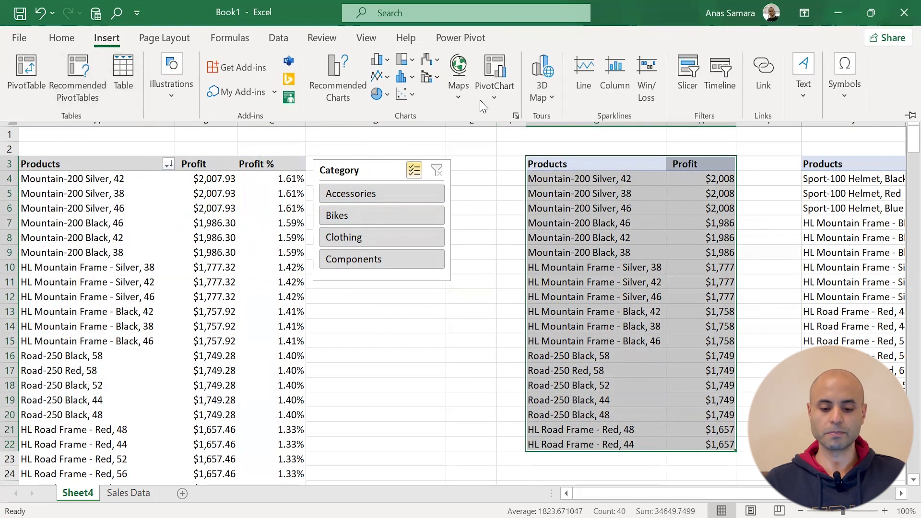
pyautogui.click(494, 98)
pyautogui.click(511, 118)
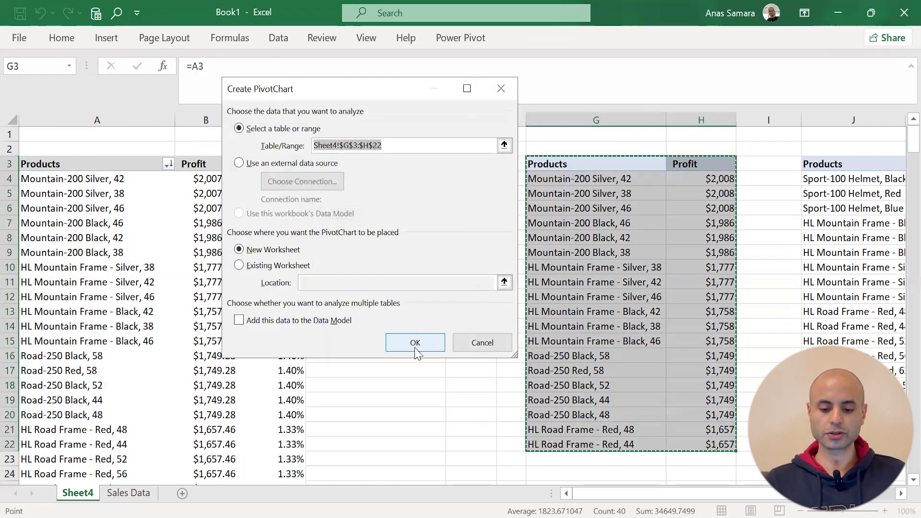
pyautogui.click(415, 350)
pyautogui.click(684, 216)
pyautogui.click(685, 231)
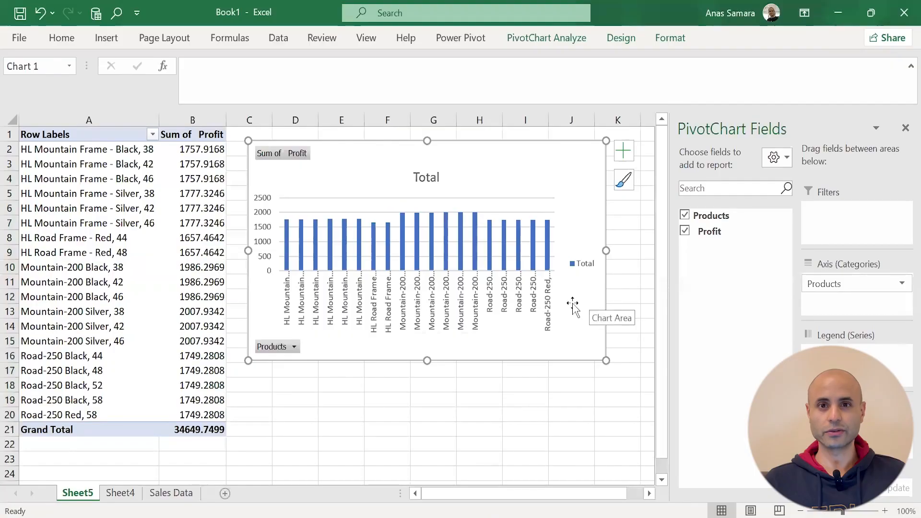
# Sort the new PivotTable and its chart by Profit from largest to smallest
pyautogui.rightClick(198, 147)
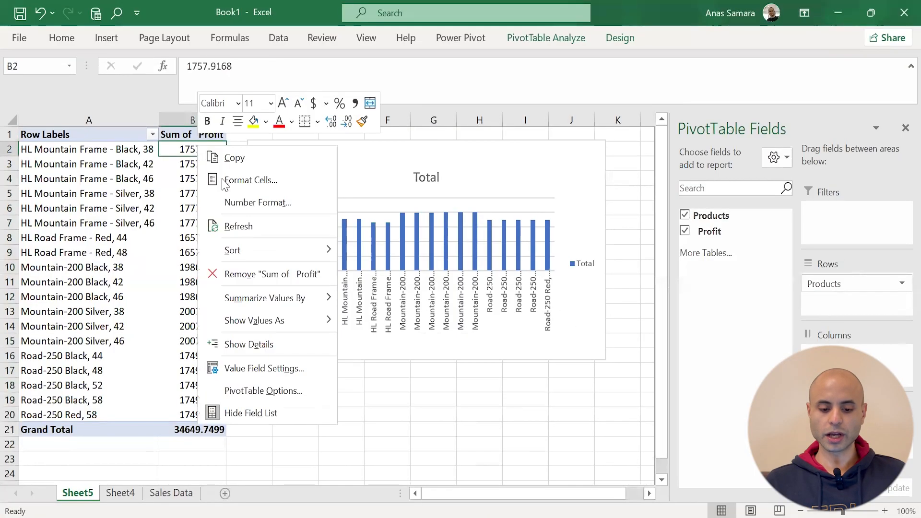
pyautogui.moveTo(267, 329)
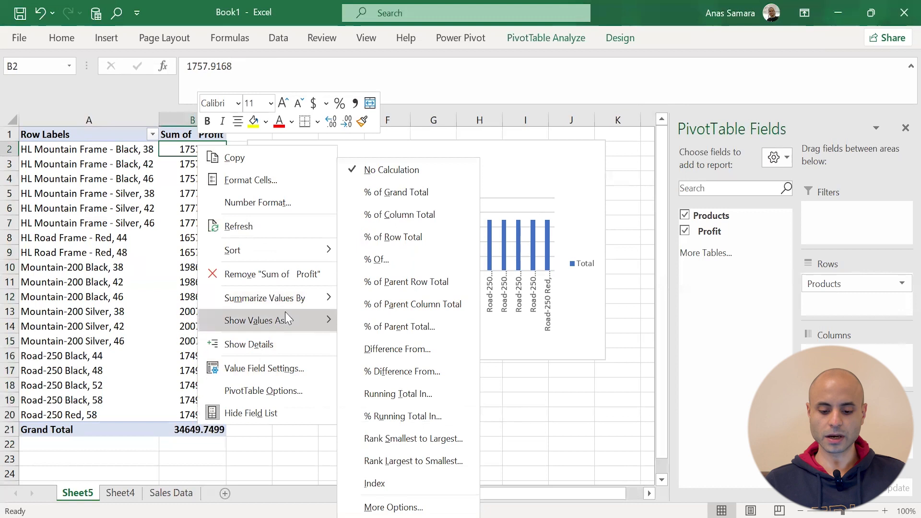
pyautogui.moveTo(283, 255)
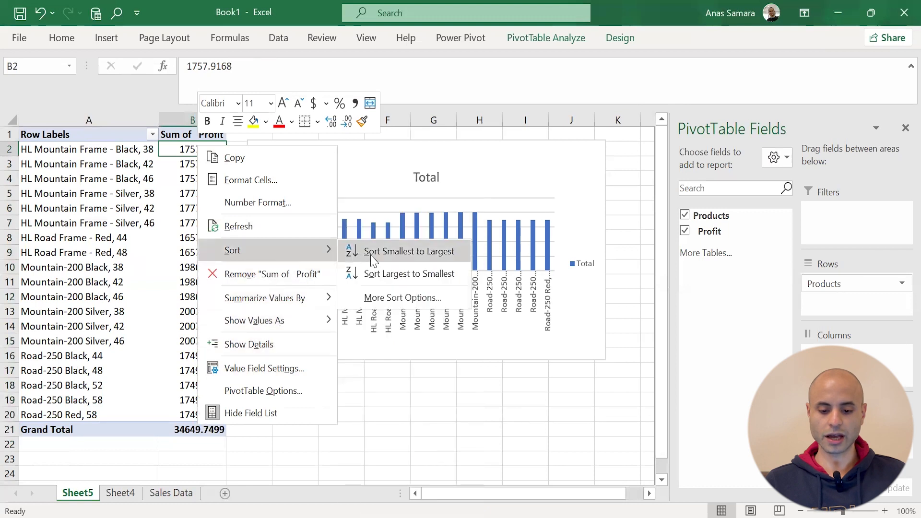
pyautogui.click(387, 283)
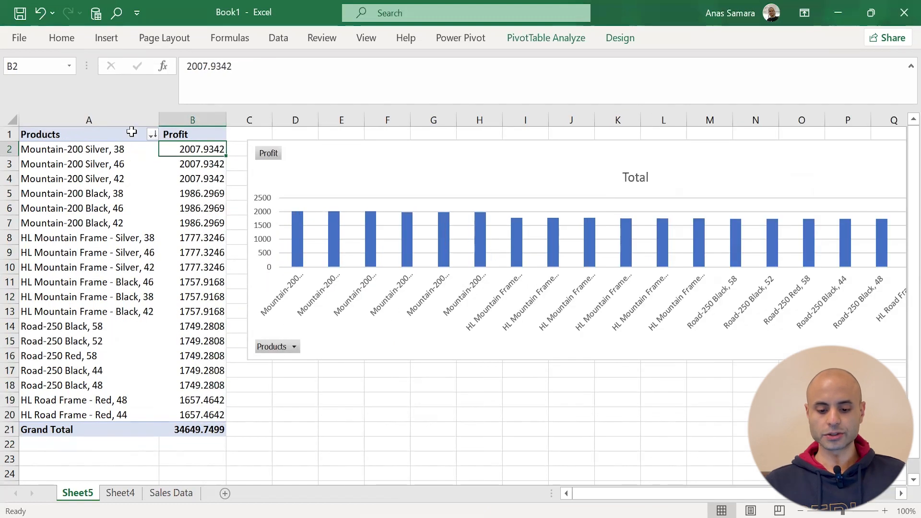
# Insert a clustered bar PivotChart from the Products and Profit PivotTable and delete the existing column chart
pyautogui.click(143, 134)
pyautogui.click(100, 37)
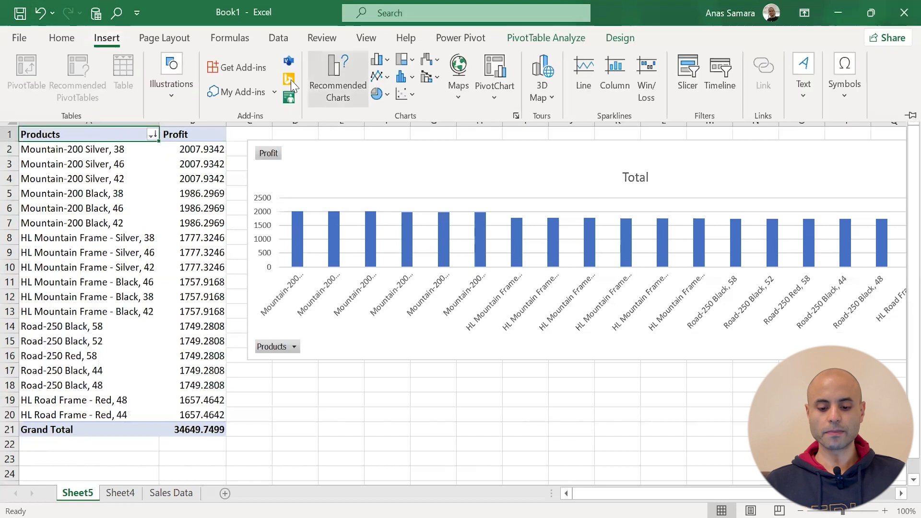
pyautogui.click(334, 94)
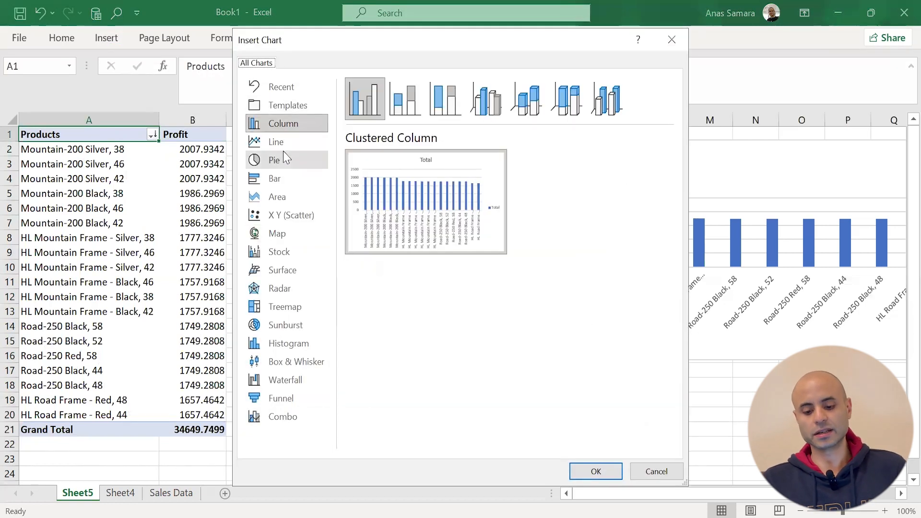
pyautogui.click(283, 147)
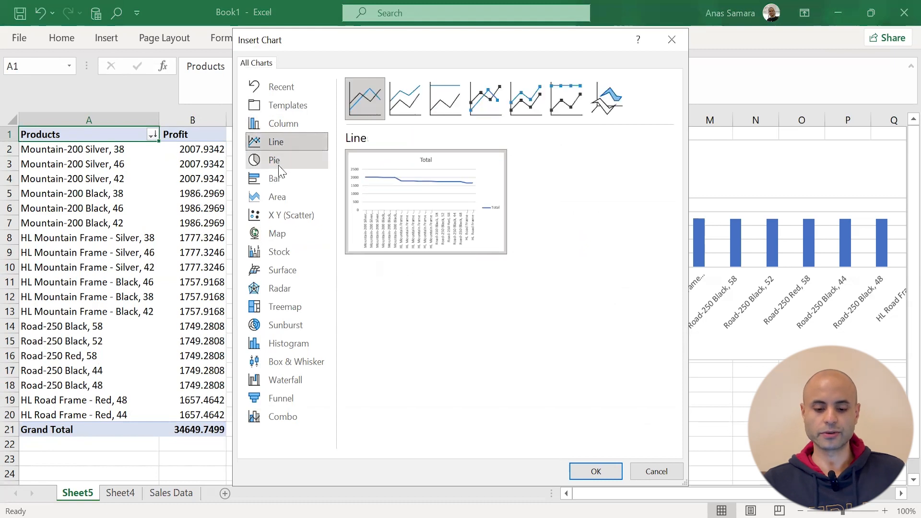
pyautogui.click(278, 163)
pyautogui.click(279, 181)
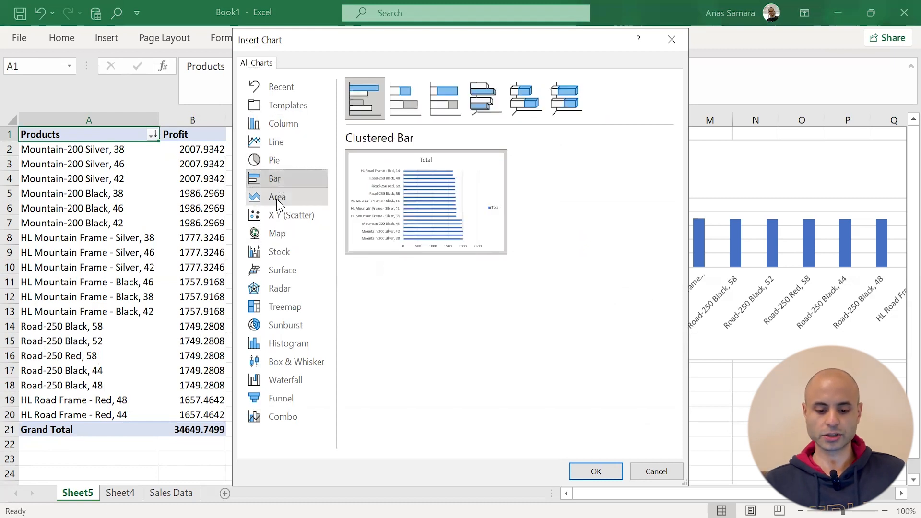
pyautogui.click(591, 471)
pyautogui.moveTo(397, 222); pyautogui.dragTo(379, 187)
pyautogui.click(438, 167)
pyautogui.press('Delete')
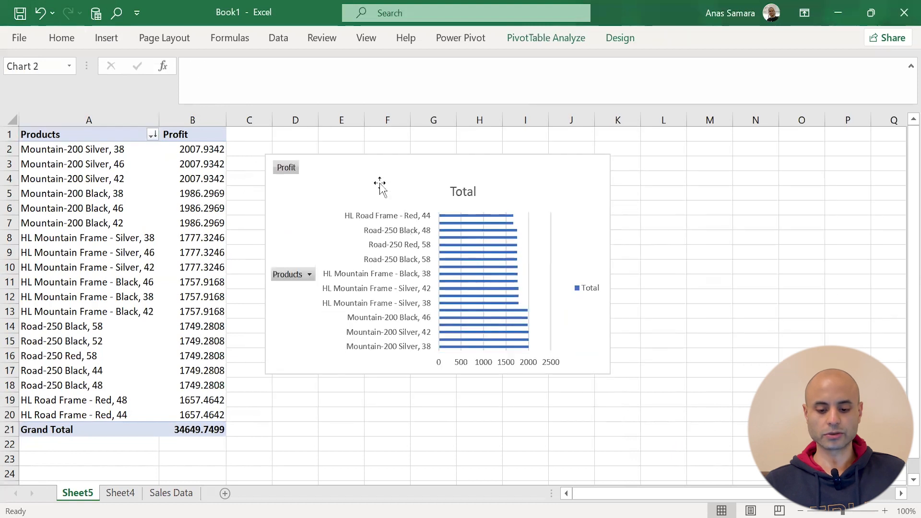
# Sort the bar chart's Products field in ascending order by Profit
pyautogui.doubleClick(265, 183)
pyautogui.click(289, 274)
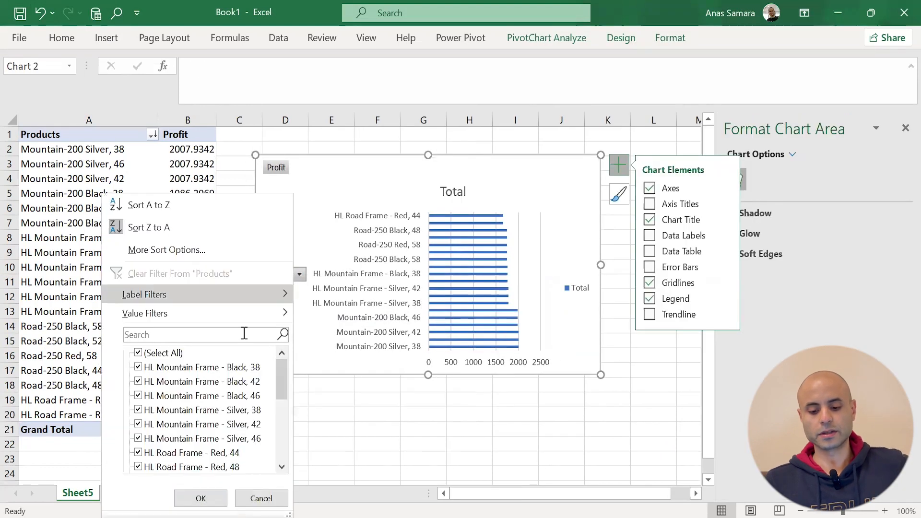
pyautogui.click(179, 255)
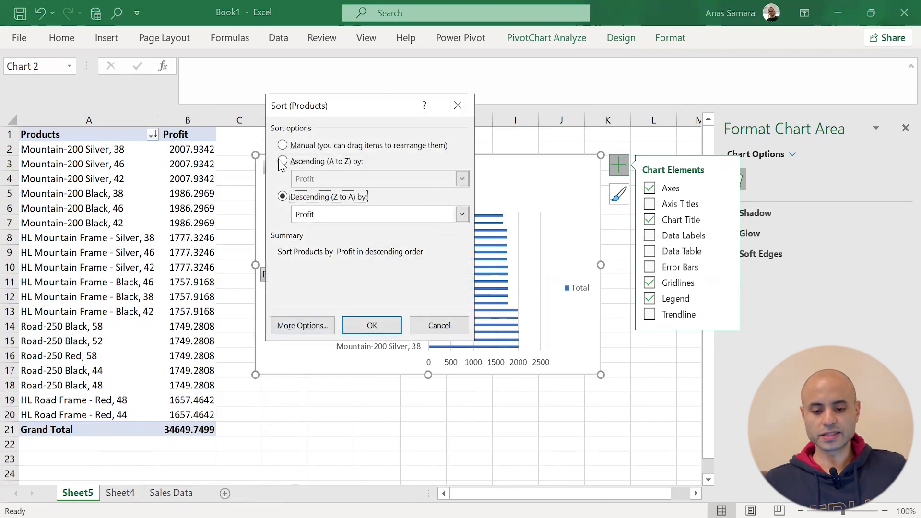
pyautogui.click(282, 162)
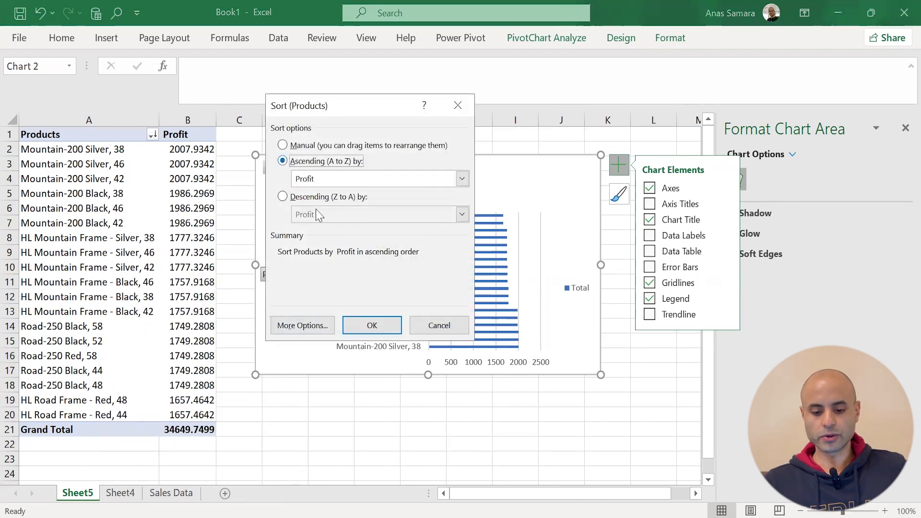
pyautogui.click(373, 325)
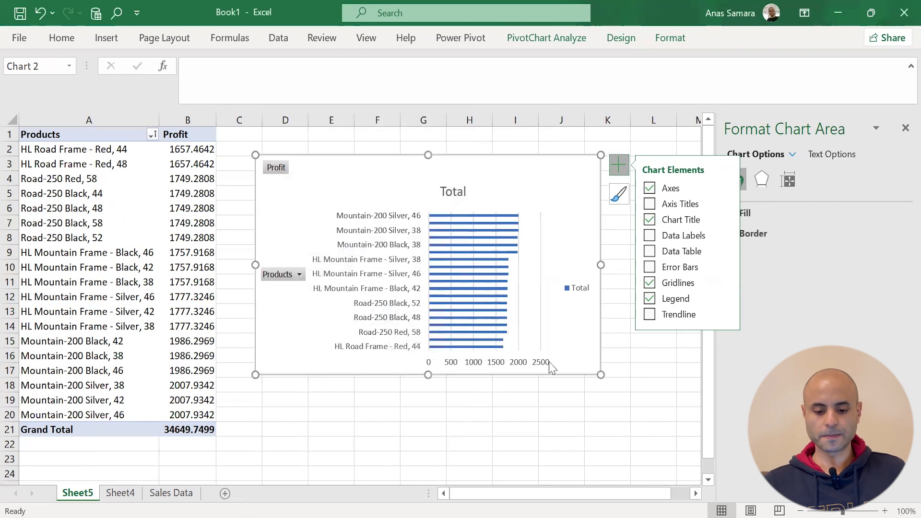
# Paste a copy of the Profit bar chart on Sheet4 and position it below the Products and Profit table
pyautogui.click(121, 493)
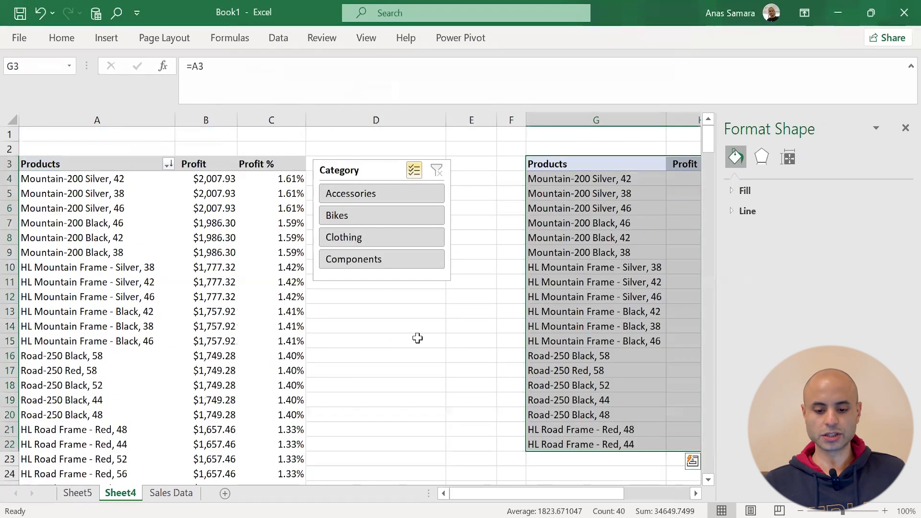
pyautogui.keyDown('ctrl'); pyautogui.scroll(-1, 417, 338); pyautogui.keyUp('ctrl')
pyautogui.keyDown('ctrl'); pyautogui.scroll(-1, 403, 391); pyautogui.keyUp('ctrl')
pyautogui.click(398, 402)
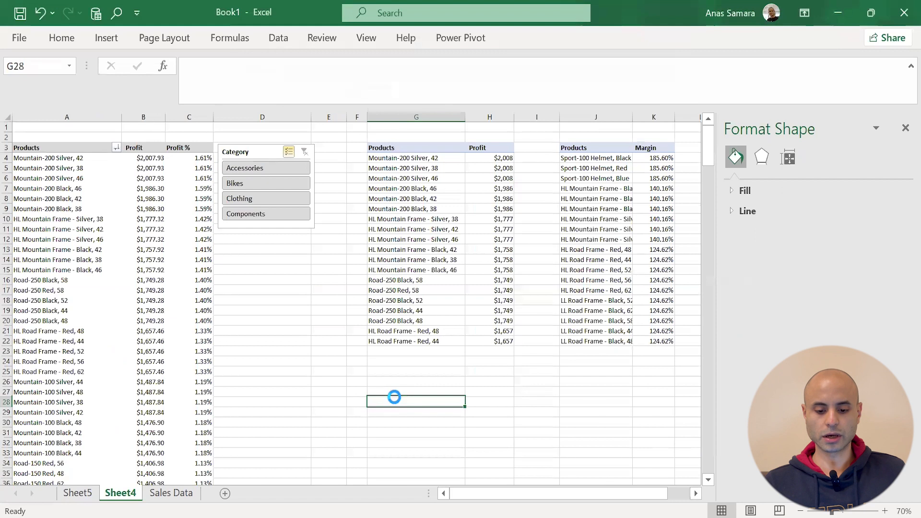
pyautogui.hotkey('ctrl', 'v')
pyautogui.moveTo(425, 412)
pyautogui.mouseDown()
pyautogui.moveTo(324, 356)
pyautogui.moveTo(341, 373)
pyautogui.mouseUp()
# Create a PivotChart with its PivotTable from J3:K22 on a new worksheet, using the Products and Margin fields
pyautogui.moveTo(578, 148); pyautogui.dragTo(655, 341)
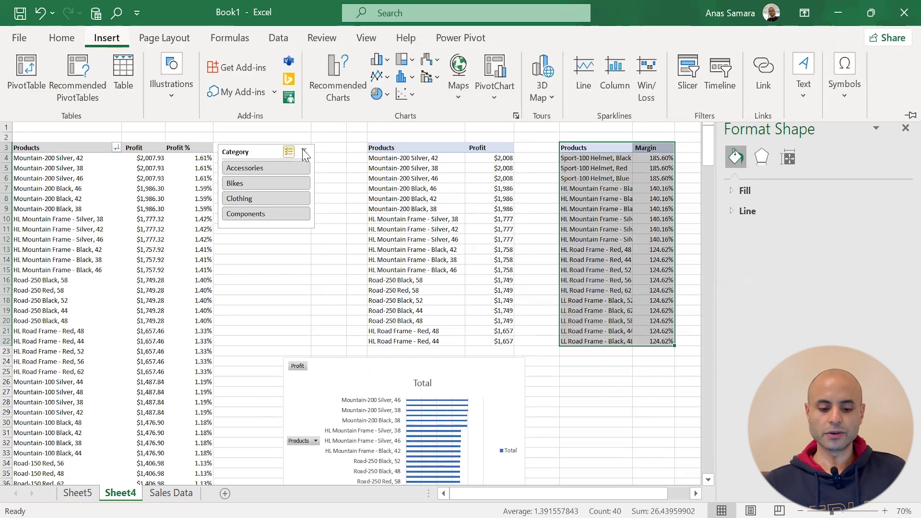
pyautogui.click(491, 77)
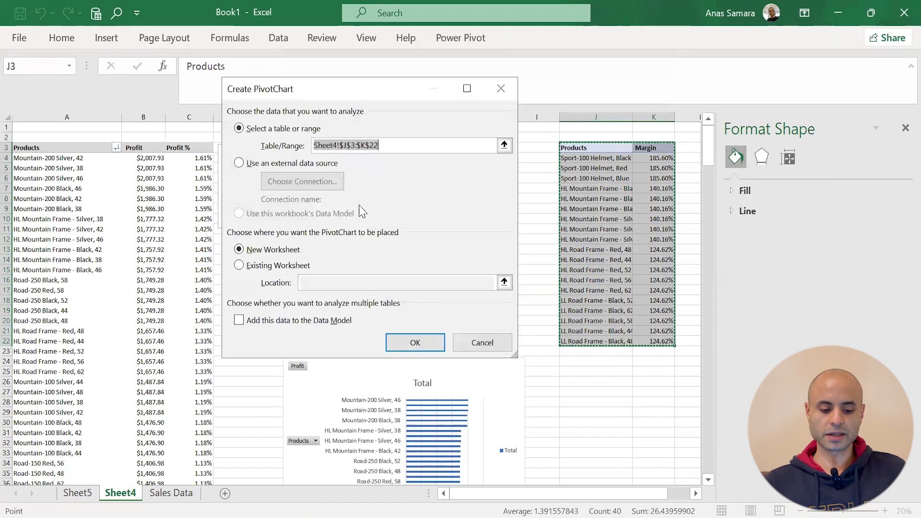
pyautogui.click(415, 343)
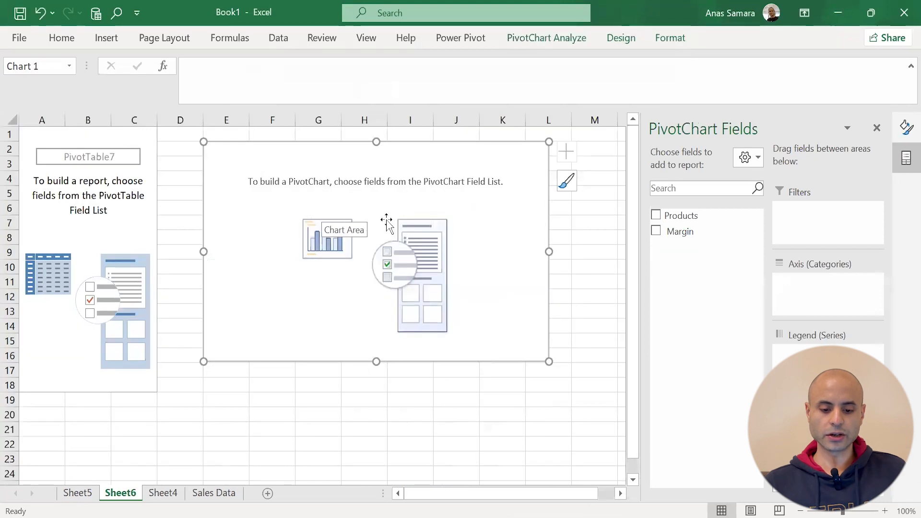
pyautogui.click(656, 215)
pyautogui.click(656, 231)
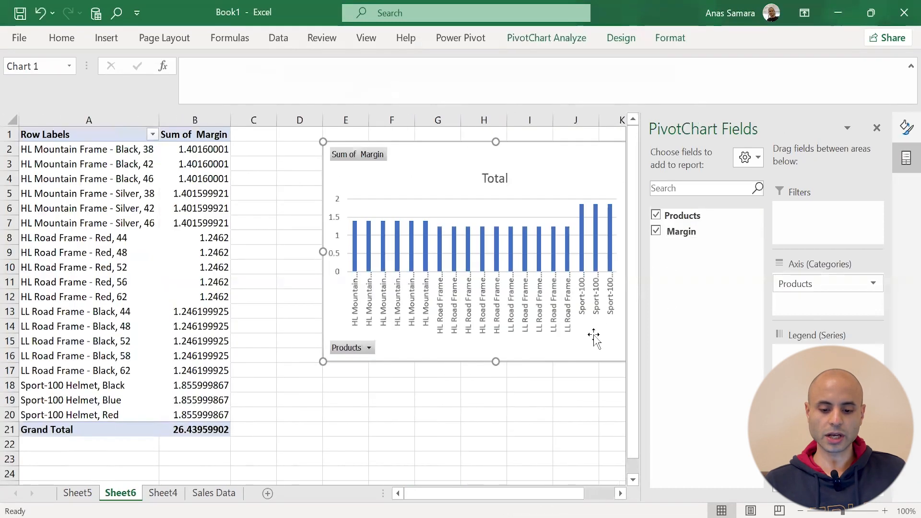
# Change the Margin PivotChart to a clustered bar chart
pyautogui.rightClick(515, 296)
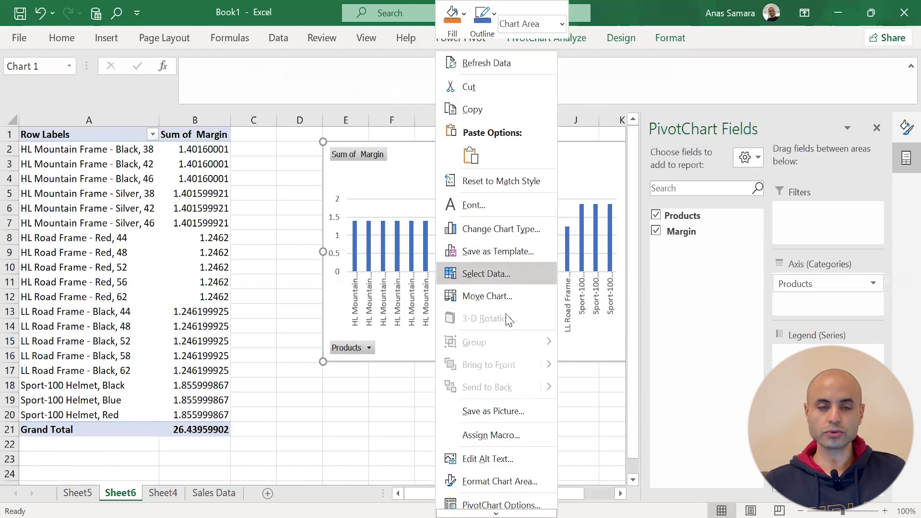
pyautogui.click(502, 235)
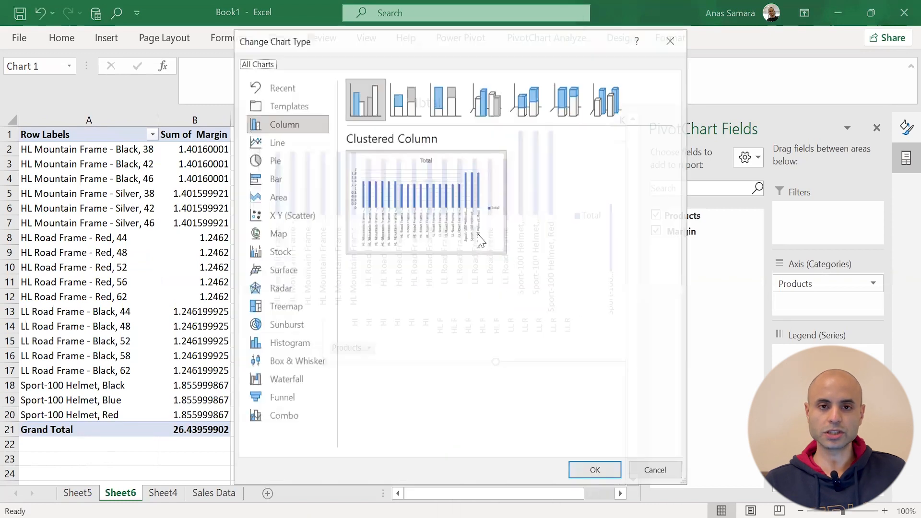
pyautogui.click(280, 163)
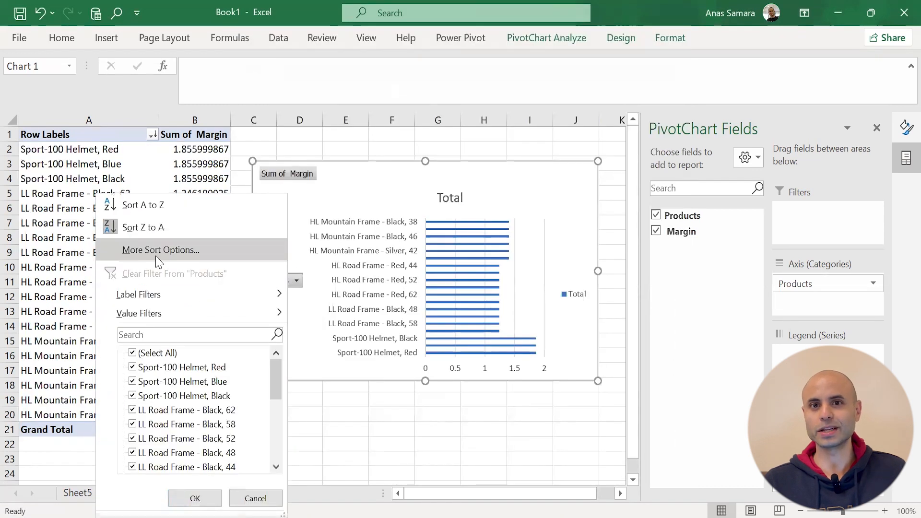
# Sort the Margin bar chart's Products field in ascending order by Margin
pyautogui.click(154, 250)
pyautogui.click(283, 161)
pyautogui.click(372, 326)
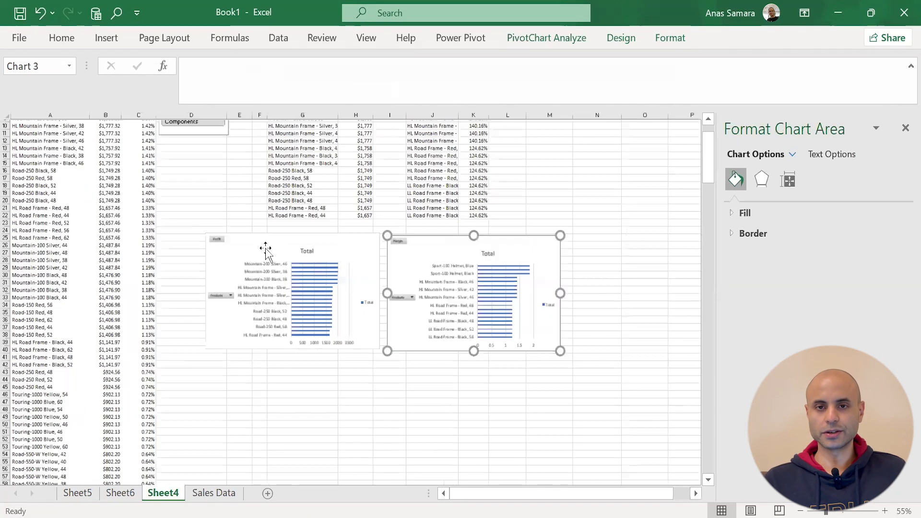
# Close the Format Chart Area pane and return to the start of Sheet4
pyautogui.scroll(1, 361, 372)
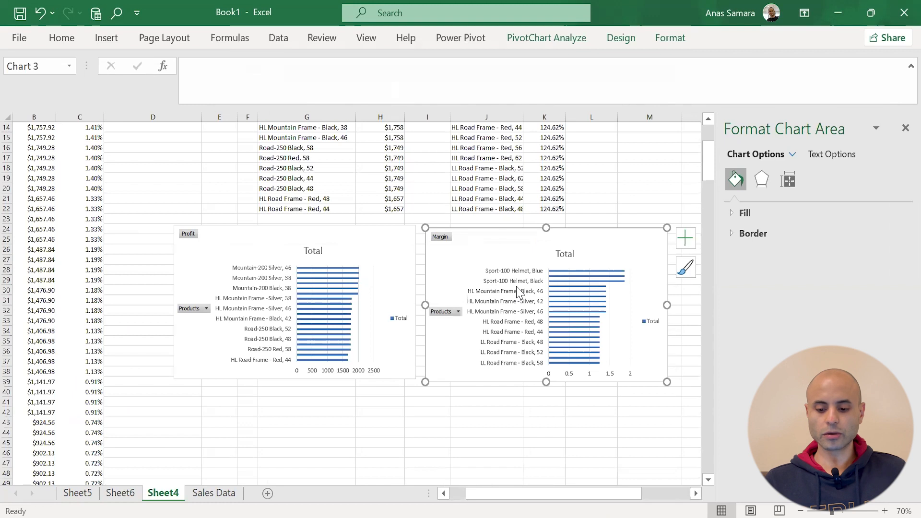
pyautogui.click(901, 134)
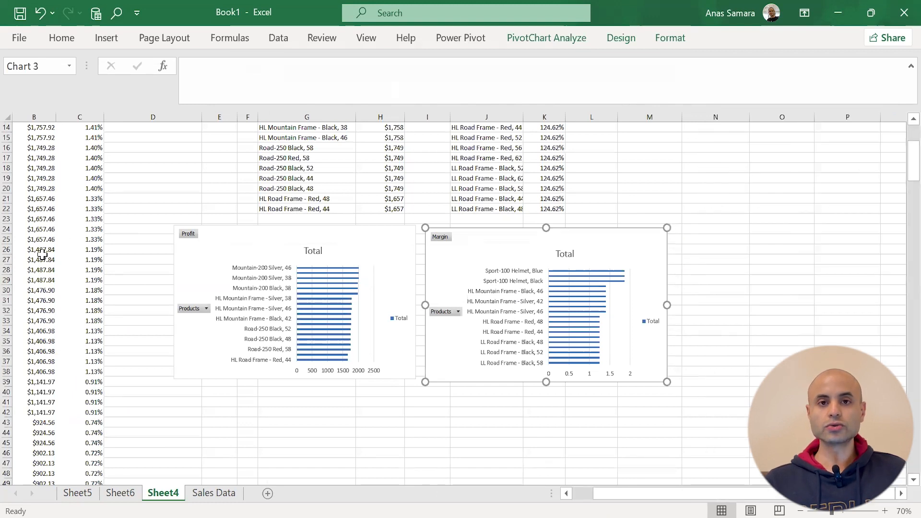
pyautogui.scroll(4, 199, 321)
pyautogui.moveTo(606, 495); pyautogui.dragTo(546, 487)
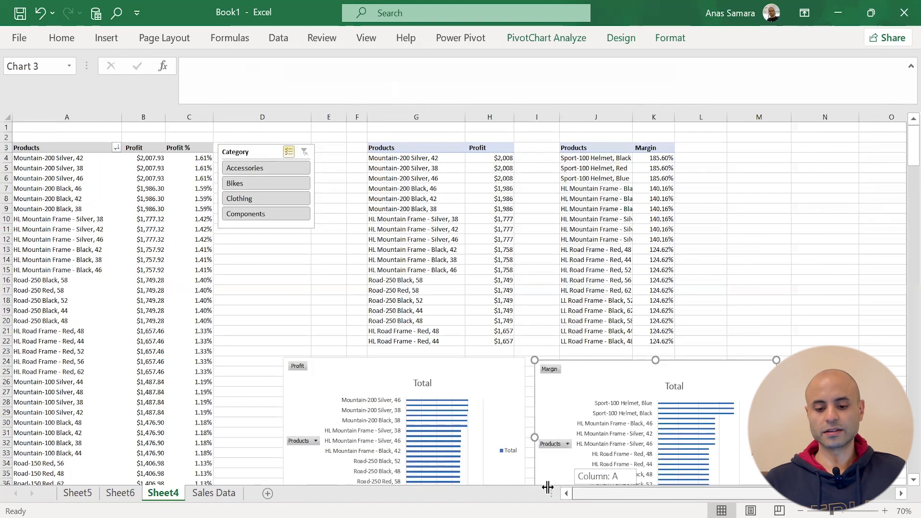
# Add the Category field to the columns of the main PivotTable on Sheet4
pyautogui.click(138, 208)
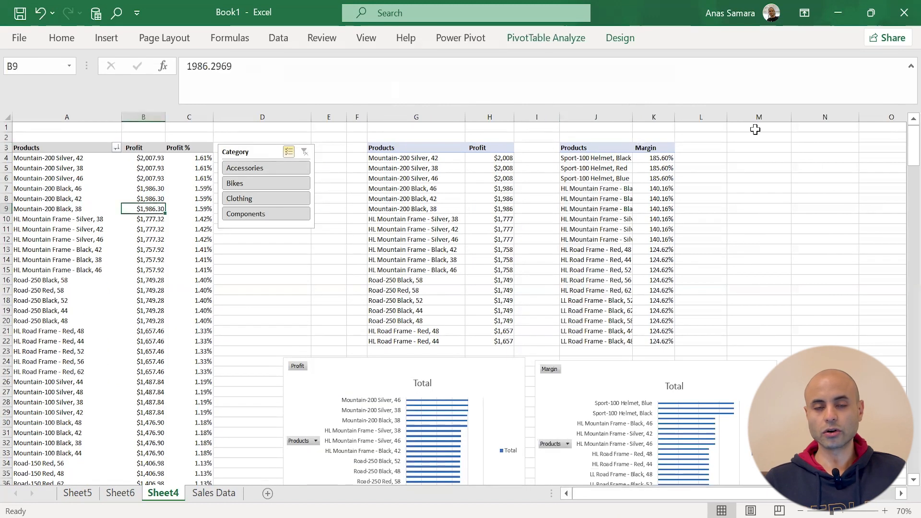
pyautogui.click(620, 39)
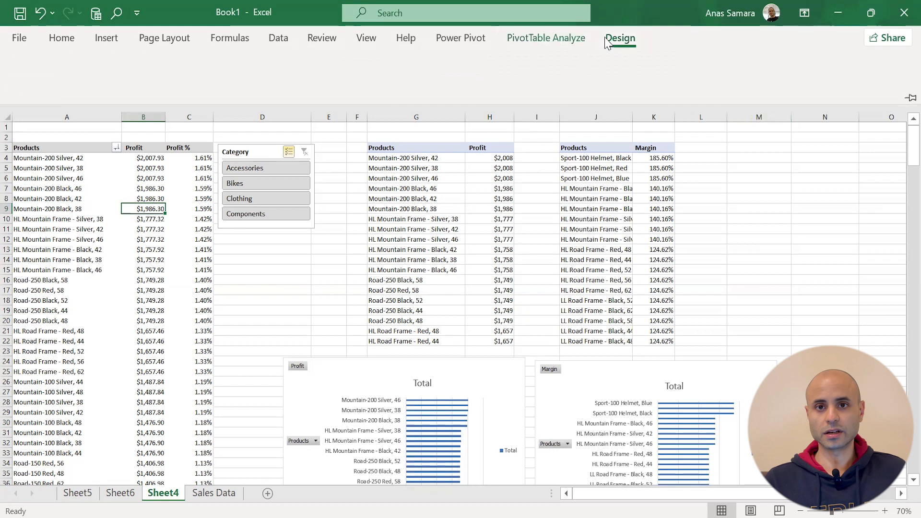
pyautogui.click(571, 40)
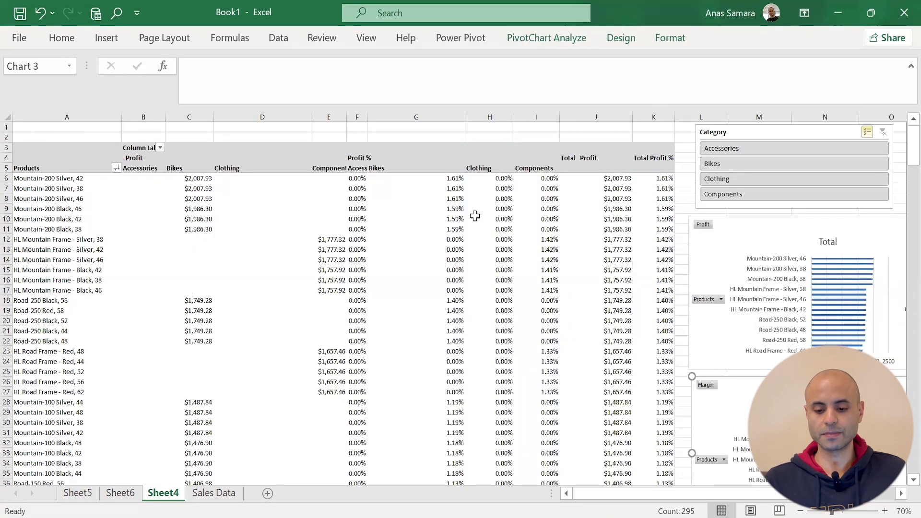
# Display the field list of the main PivotTable and open its design options
pyautogui.click(37, 208)
pyautogui.click(80, 168)
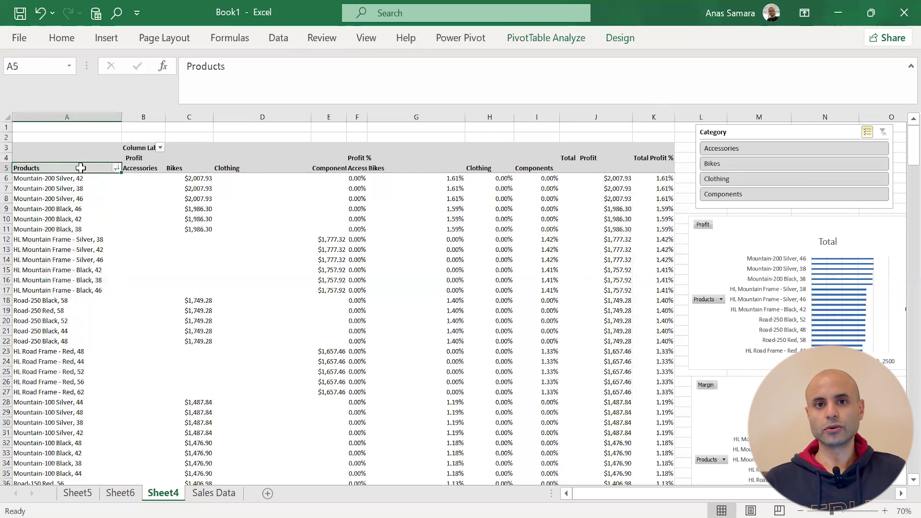
pyautogui.click(564, 40)
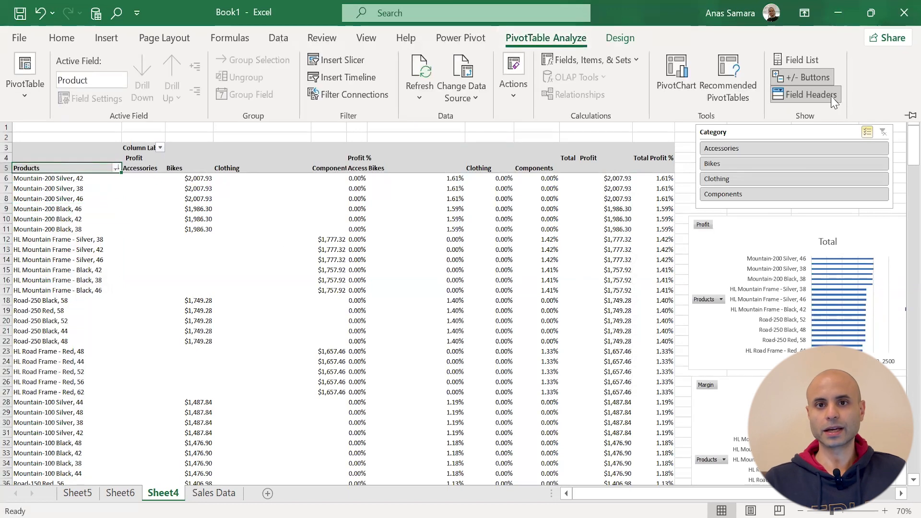
pyautogui.click(796, 71)
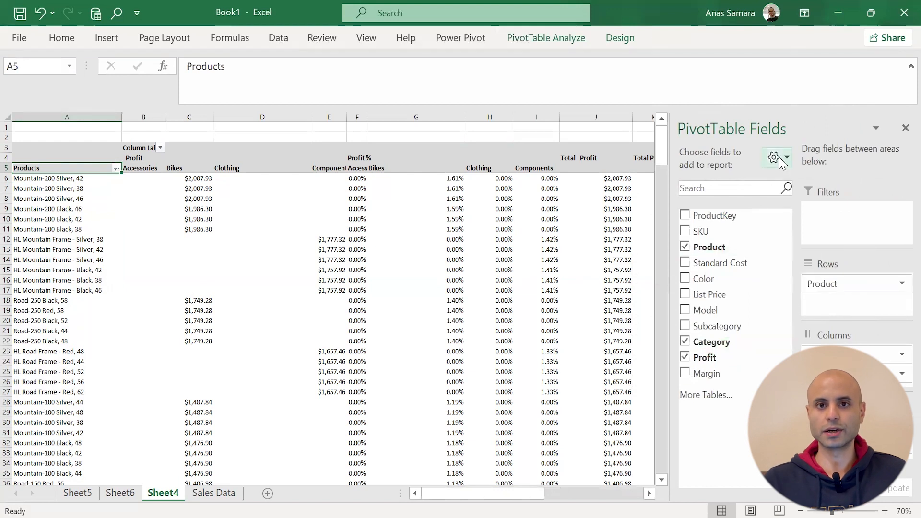
pyautogui.click(615, 38)
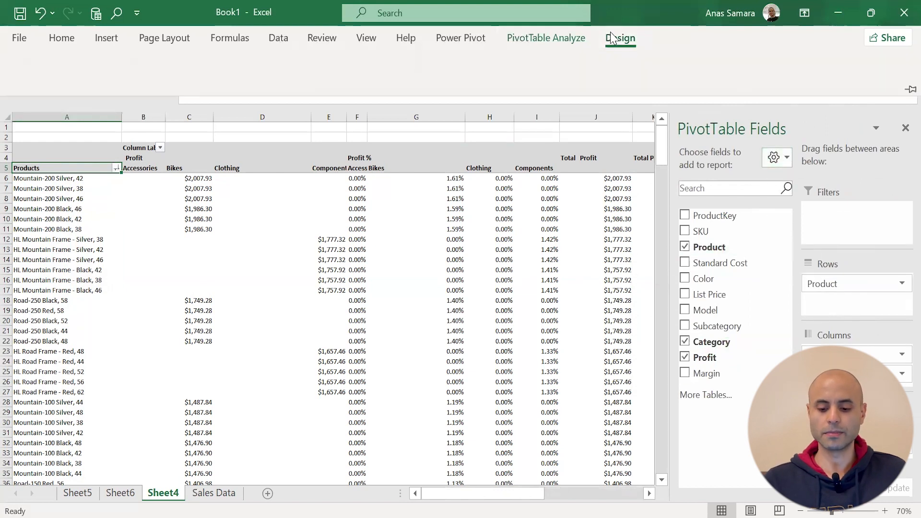